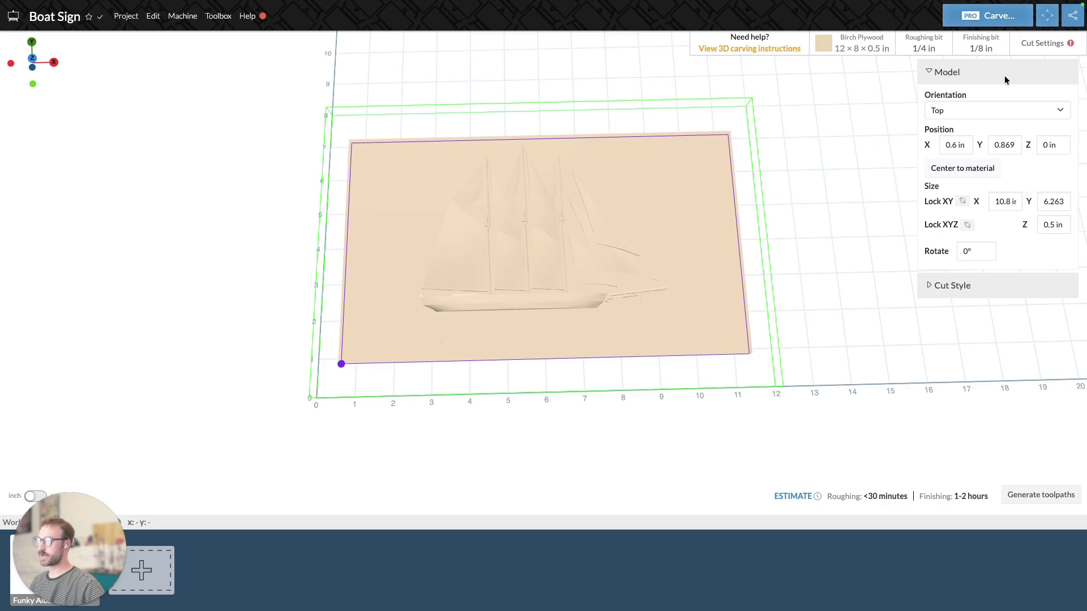
Step: Expand the Cut Style settings and review the available cut styles, keeping Full Depth Cutout
{"action": "left_click", "coordinate": [941, 288]}
{"action": "left_click", "coordinate": [939, 287]}
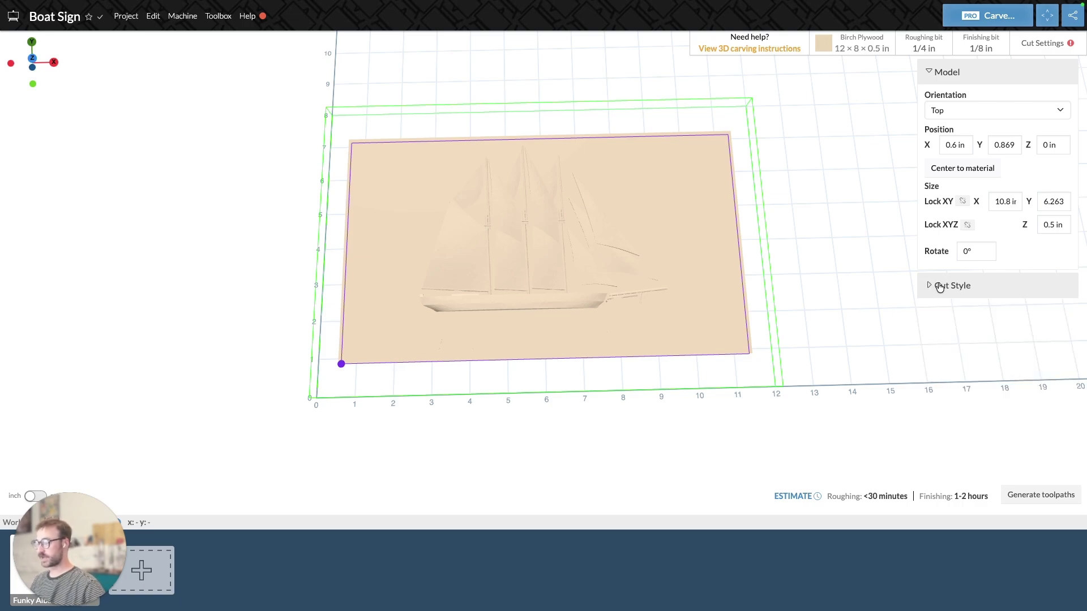
{"action": "left_click", "coordinate": [939, 287]}
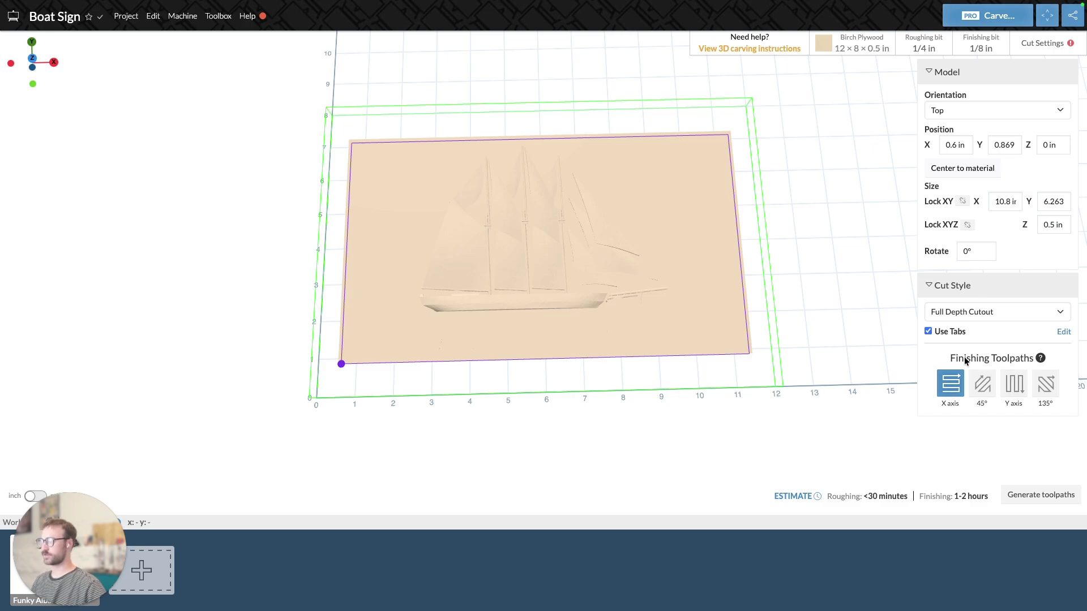
{"action": "left_click", "coordinate": [983, 313]}
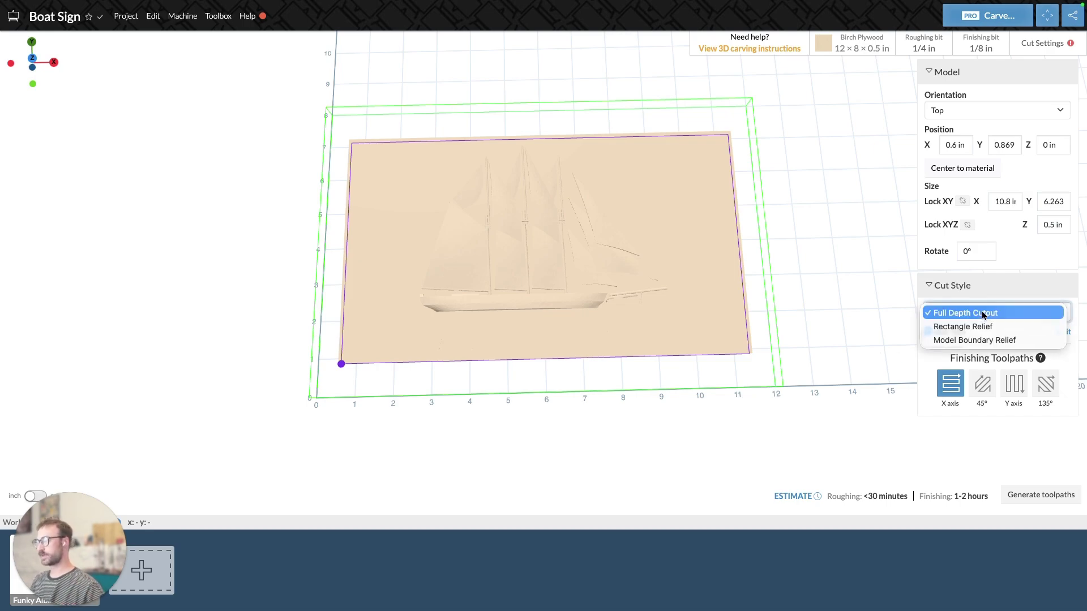
{"action": "left_click", "coordinate": [928, 378]}
Step: Generate the toolpaths for the full depth cutout and inspect the roughing passes from above and from the side
{"action": "left_click_drag", "start_coordinate": [708, 272], "coordinate": [706, 153]}
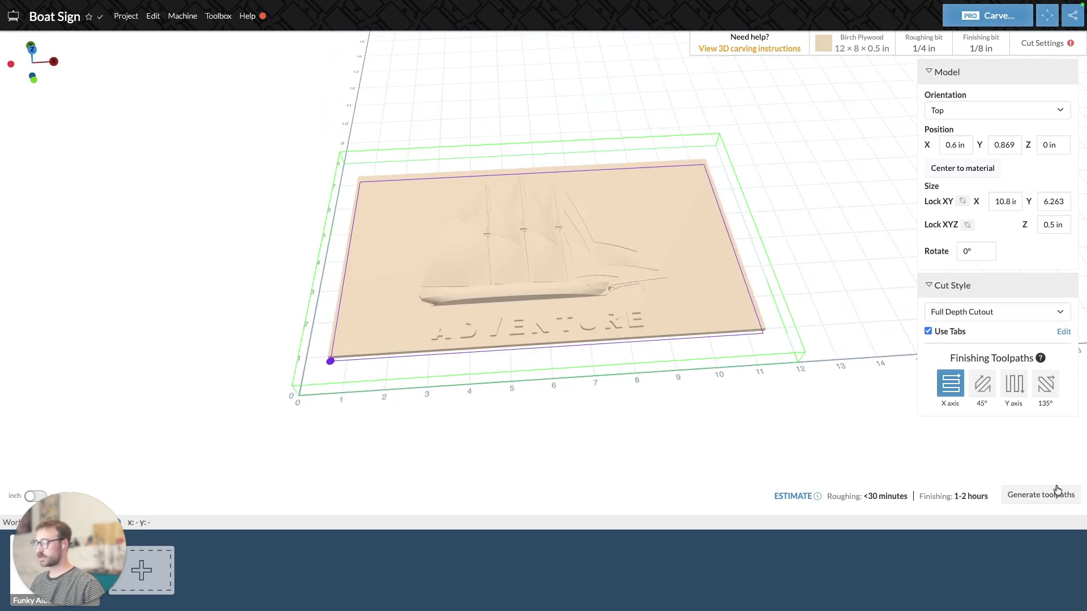
{"action": "left_click", "coordinate": [1056, 503]}
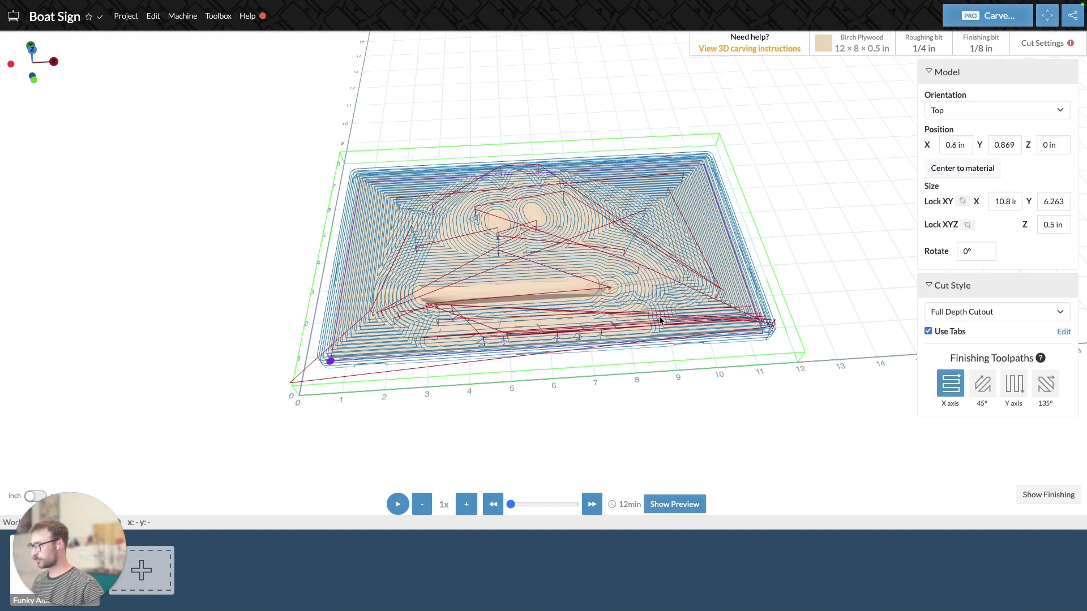
{"action": "left_click_drag", "start_coordinate": [660, 320], "coordinate": [662, 375]}
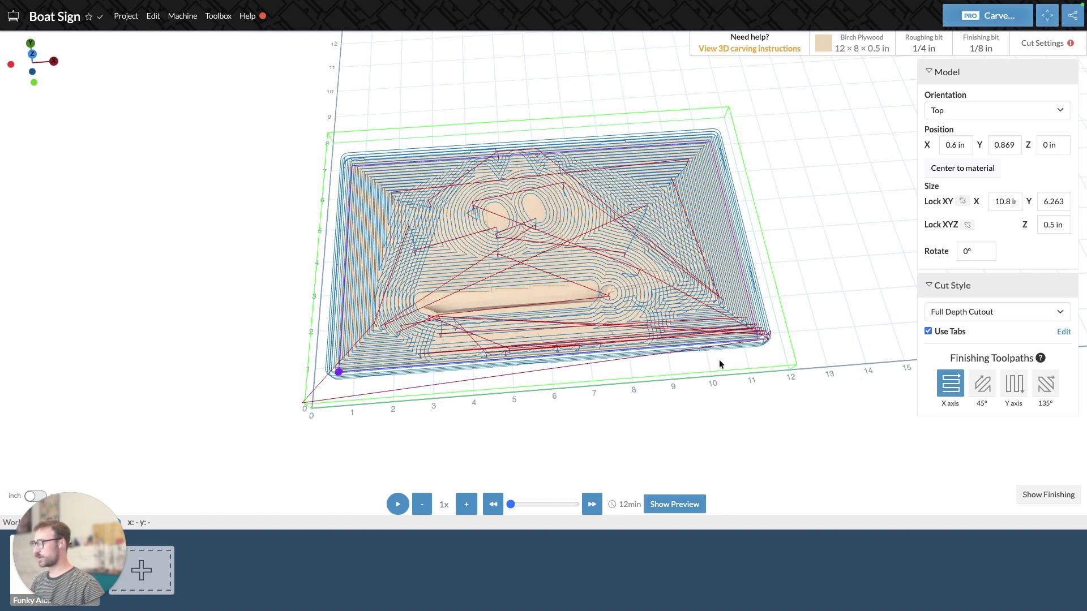
{"action": "left_click_drag", "start_coordinate": [718, 365], "coordinate": [337, 304]}
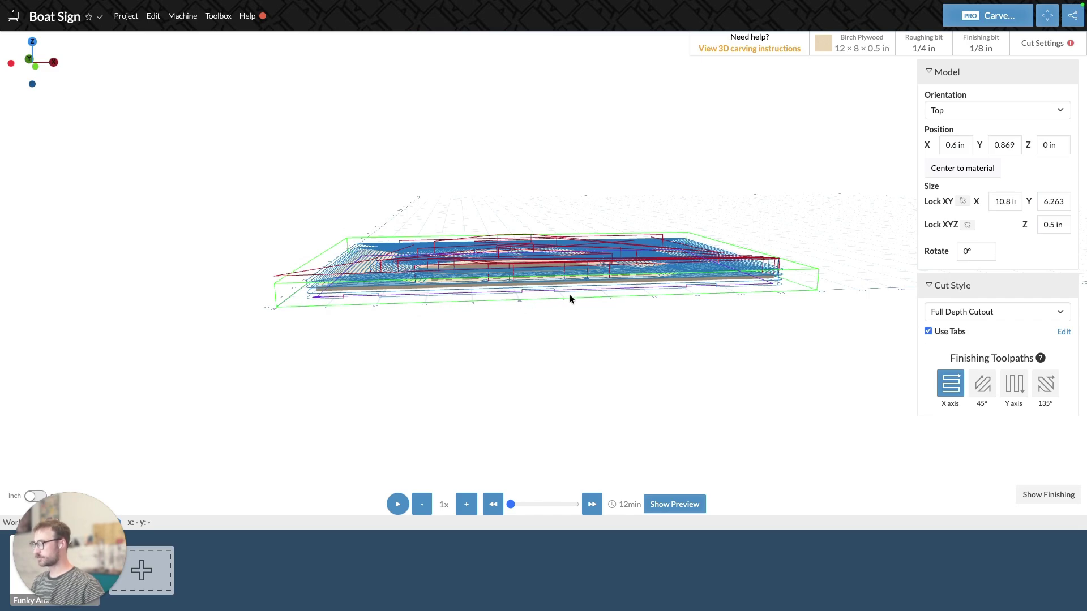
Step: Display the finishing toolpaths of the full depth cutout and inspect them from several angles
{"action": "left_click", "coordinate": [1026, 497]}
{"action": "left_click_drag", "start_coordinate": [525, 407], "coordinate": [486, 478]}
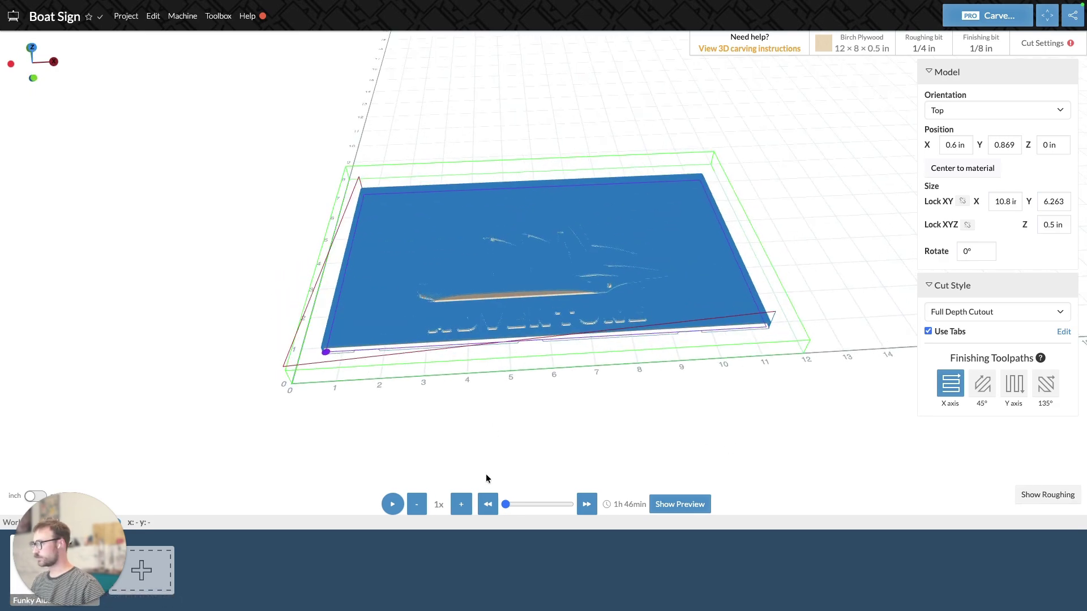
{"action": "left_click_drag", "start_coordinate": [537, 389], "coordinate": [539, 195]}
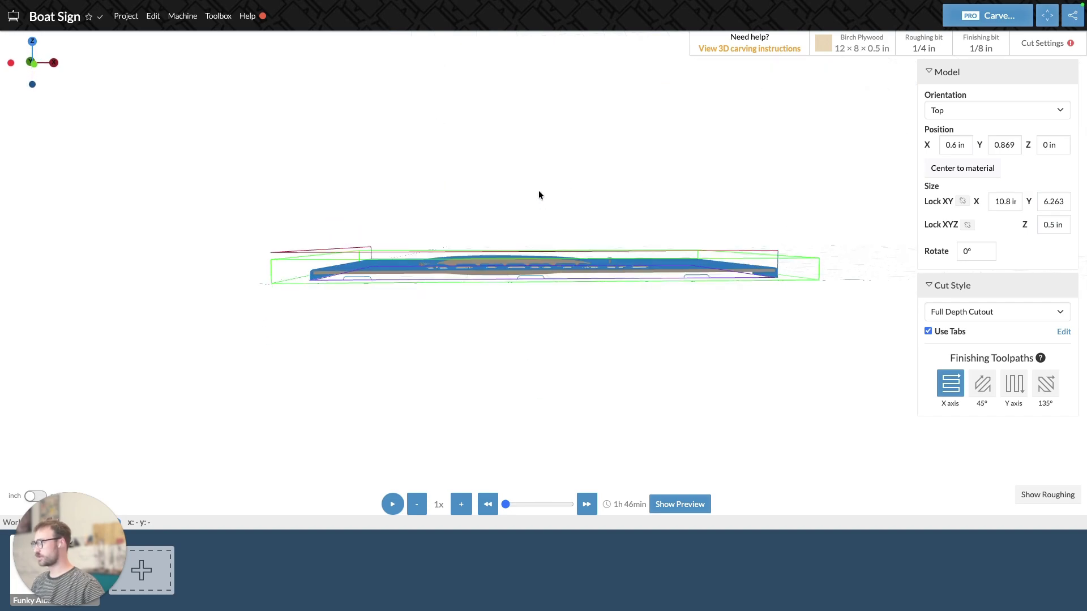
{"action": "mouse_move", "coordinate": [515, 320]}
{"action": "left_mouse_down"}
{"action": "mouse_move", "coordinate": [500, 439]}
{"action": "mouse_move", "coordinate": [556, 423]}
{"action": "mouse_move", "coordinate": [555, 323]}
{"action": "mouse_move", "coordinate": [552, 368]}
{"action": "left_mouse_up"}
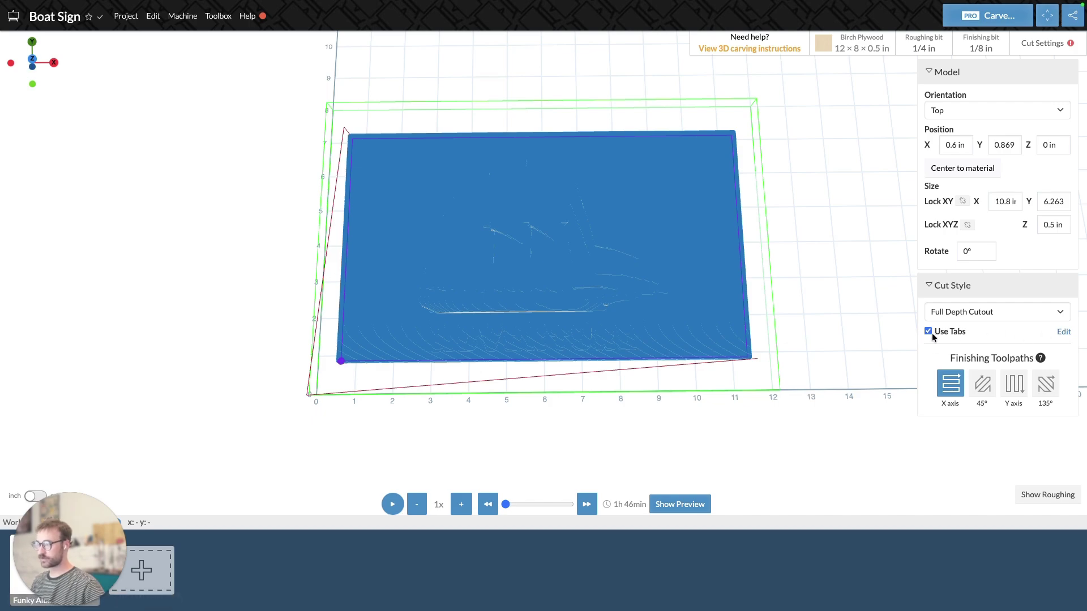
Step: Edit the tabs, repositioning those along the back and front edges and moving the left-edge ones to the corners and front edge
{"action": "left_click", "coordinate": [1064, 334]}
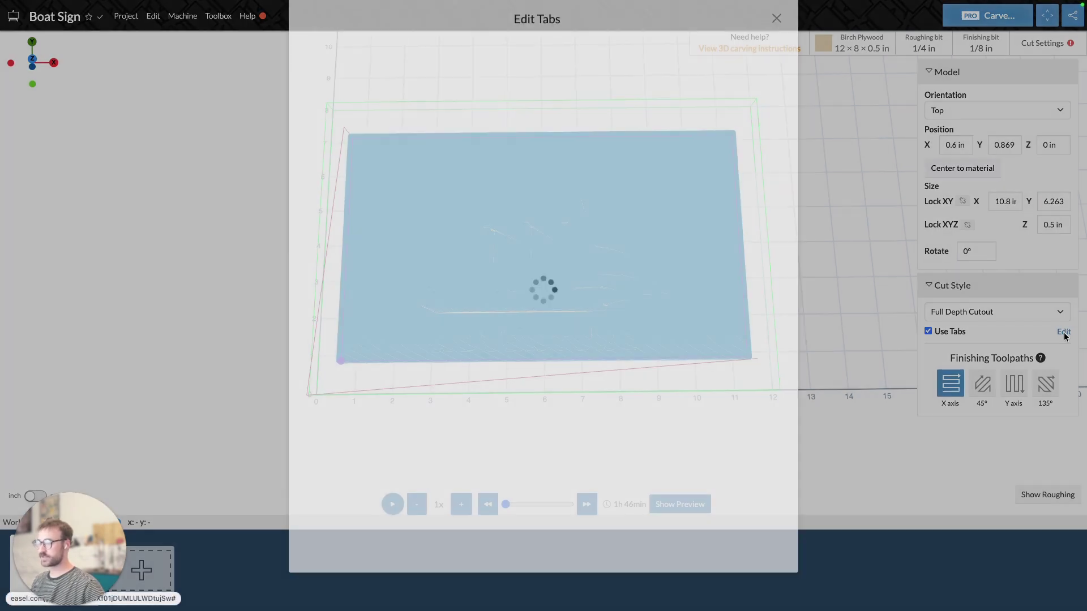
{"action": "left_click_drag", "start_coordinate": [488, 181], "coordinate": [445, 182]}
{"action": "mouse_move", "coordinate": [641, 185]}
{"action": "left_mouse_down"}
{"action": "mouse_move", "coordinate": [675, 181]}
{"action": "mouse_move", "coordinate": [634, 181]}
{"action": "left_mouse_up"}
{"action": "left_click_drag", "start_coordinate": [435, 182], "coordinate": [462, 181]}
{"action": "left_click_drag", "start_coordinate": [352, 184], "coordinate": [335, 187]}
{"action": "left_click_drag", "start_coordinate": [333, 315], "coordinate": [443, 435]}
{"action": "left_click_drag", "start_coordinate": [526, 429], "coordinate": [579, 431]}
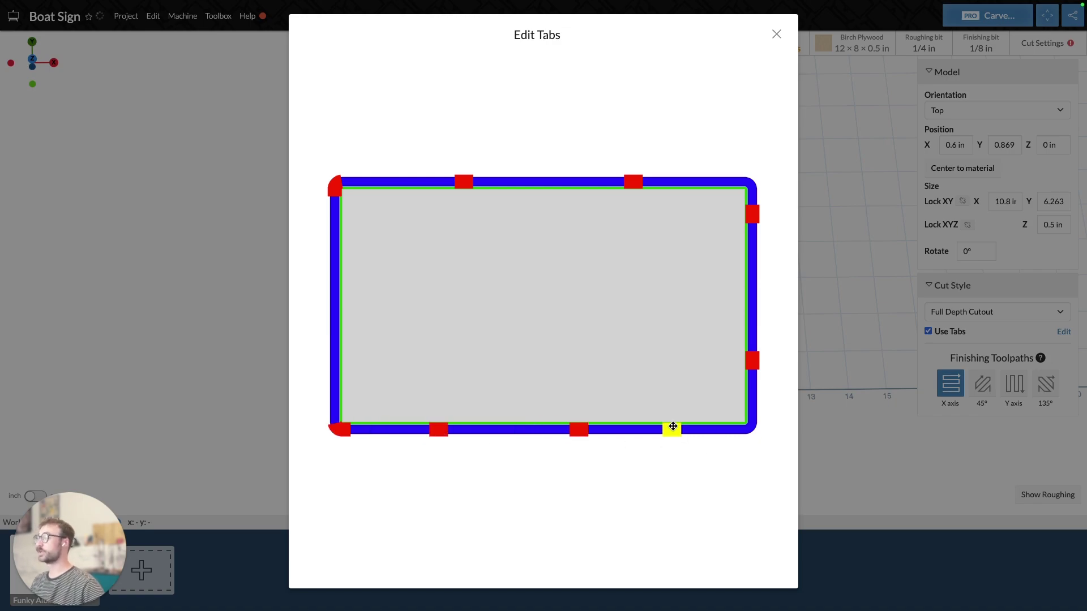
{"action": "left_click_drag", "start_coordinate": [672, 428], "coordinate": [691, 429]}
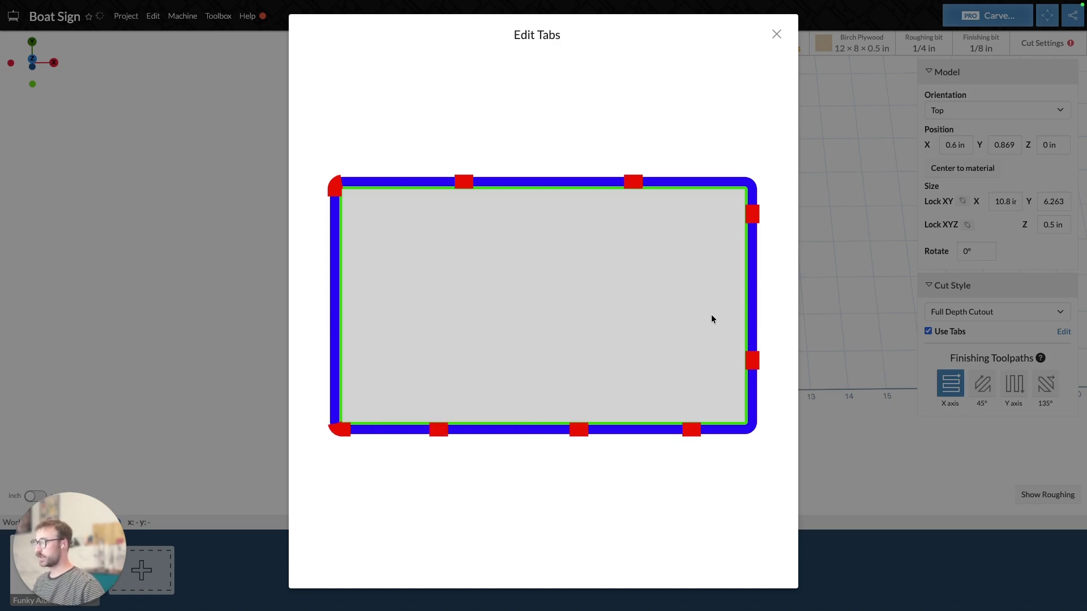
{"action": "left_click", "coordinate": [776, 35]}
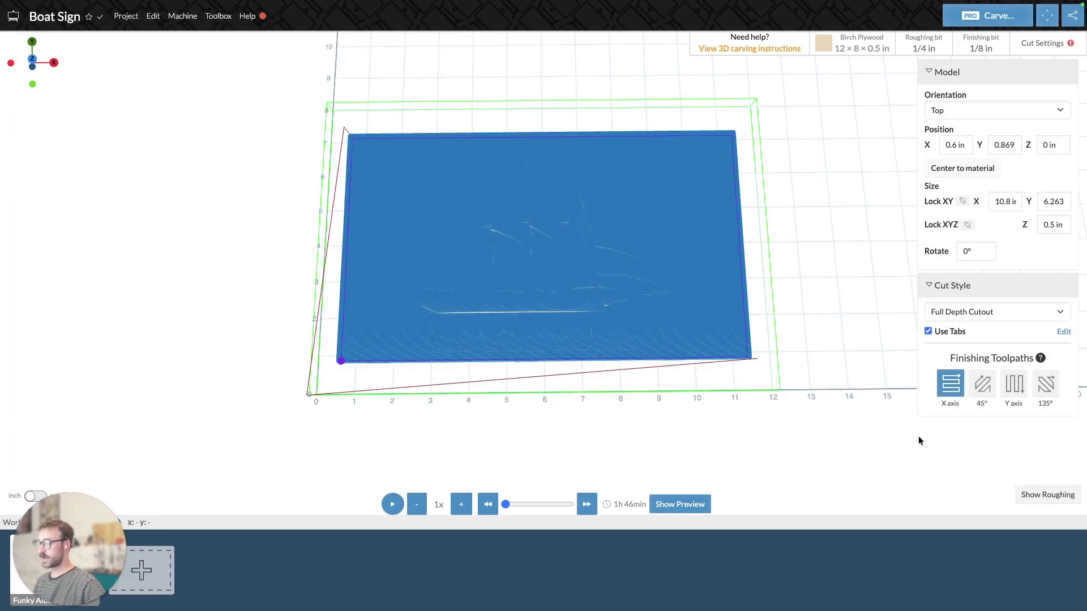
Step: Switch the use of tabs off and on again
{"action": "left_click", "coordinate": [929, 332]}
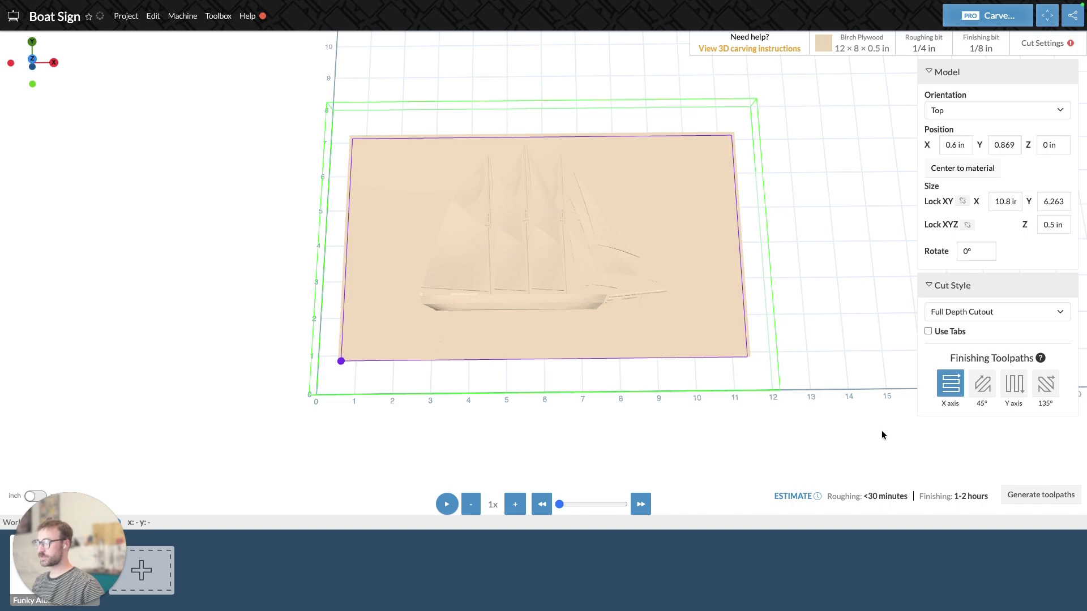
{"action": "left_click", "coordinate": [928, 332]}
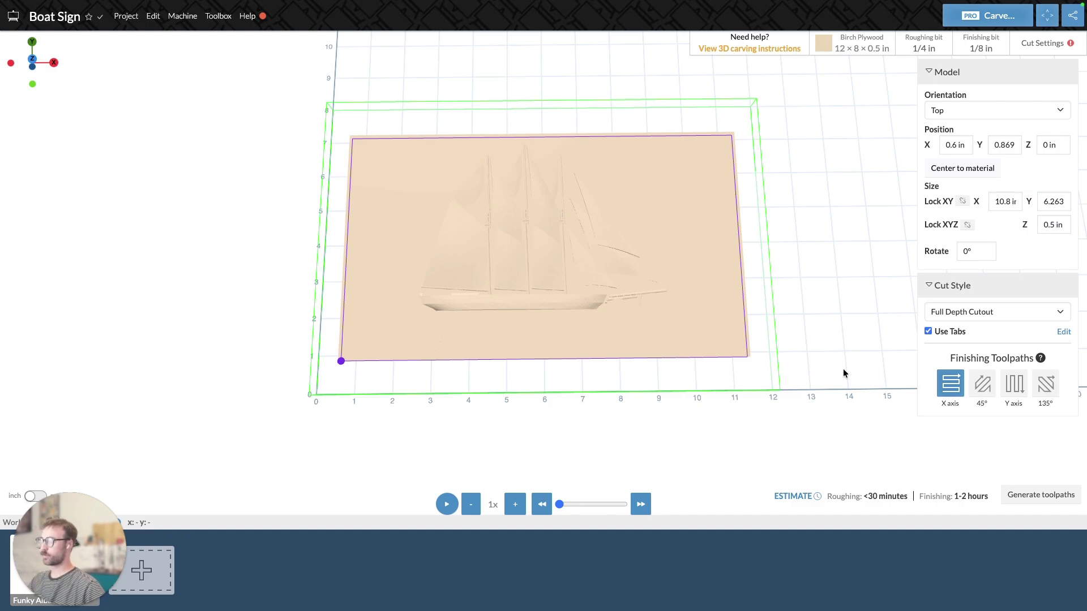
Step: Set the cut style to Rectangle Relief, comparing it with Full Depth Cutout
{"action": "left_click", "coordinate": [999, 318]}
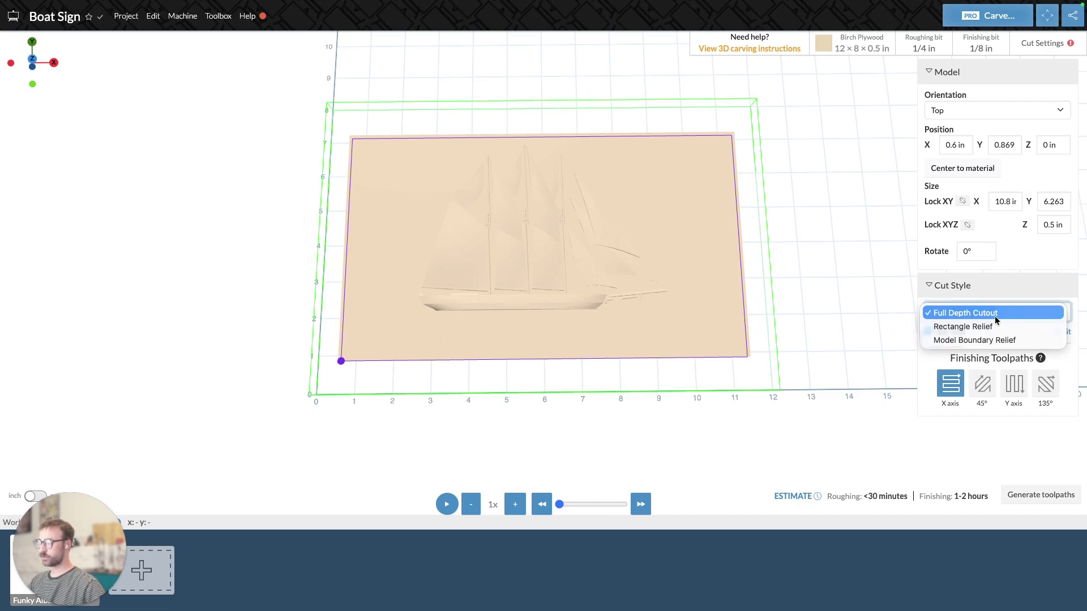
{"action": "left_click", "coordinate": [996, 324]}
{"action": "left_click_drag", "start_coordinate": [710, 306], "coordinate": [801, 393]}
{"action": "left_click", "coordinate": [992, 311]}
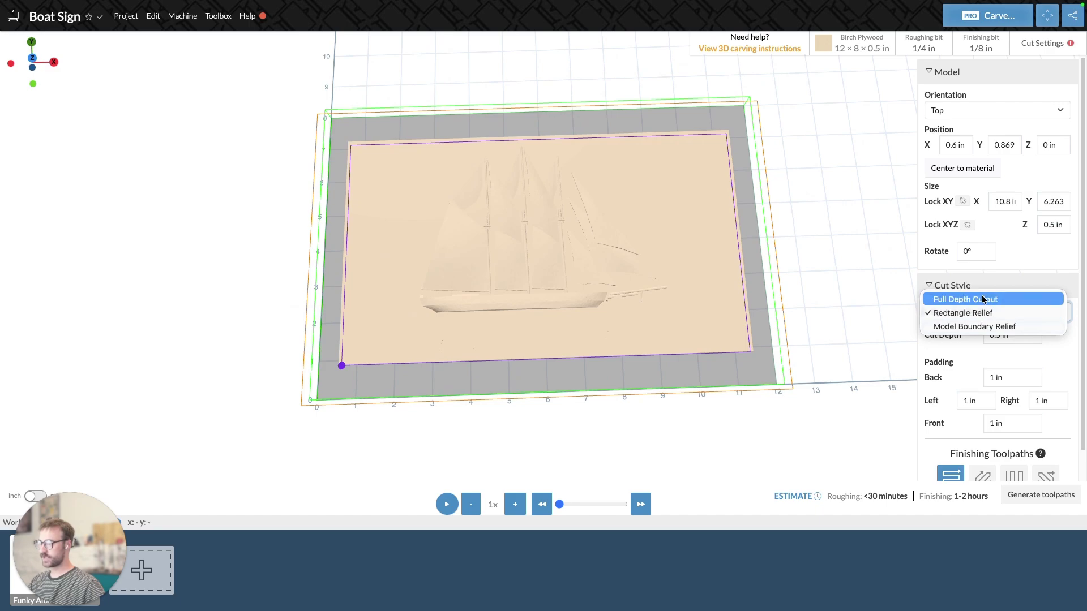
{"action": "left_click", "coordinate": [989, 298]}
{"action": "left_click", "coordinate": [981, 313]}
{"action": "left_click", "coordinate": [978, 325]}
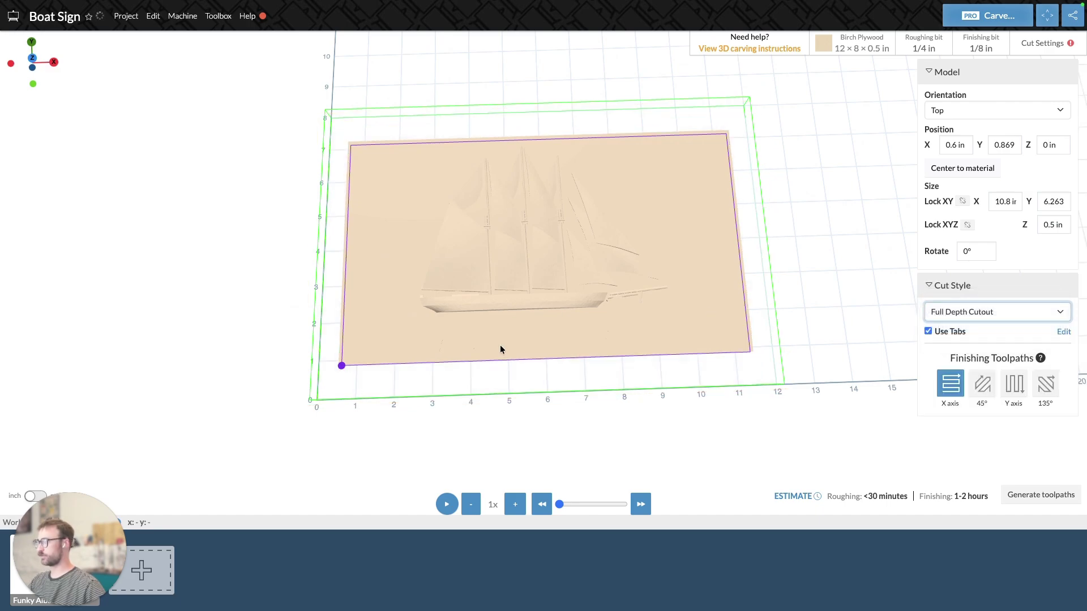
Step: Set the rectangle relief's cut depth to 0.25 in and inspect how deep it cuts into the boat model
{"action": "left_click_drag", "start_coordinate": [572, 395], "coordinate": [525, 410]}
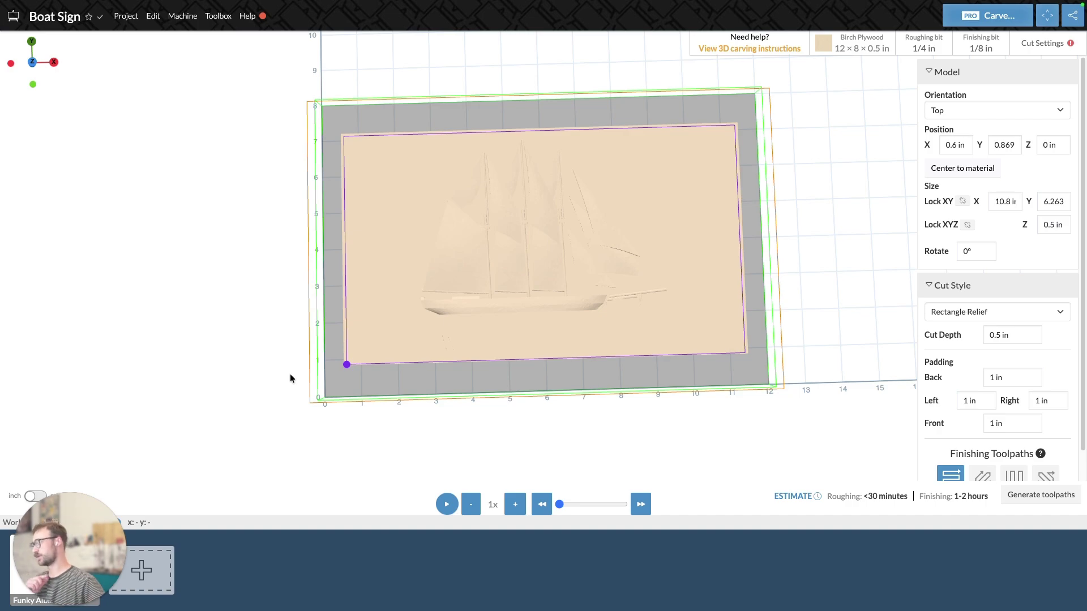
{"action": "left_click_drag", "start_coordinate": [534, 373], "coordinate": [608, 428]}
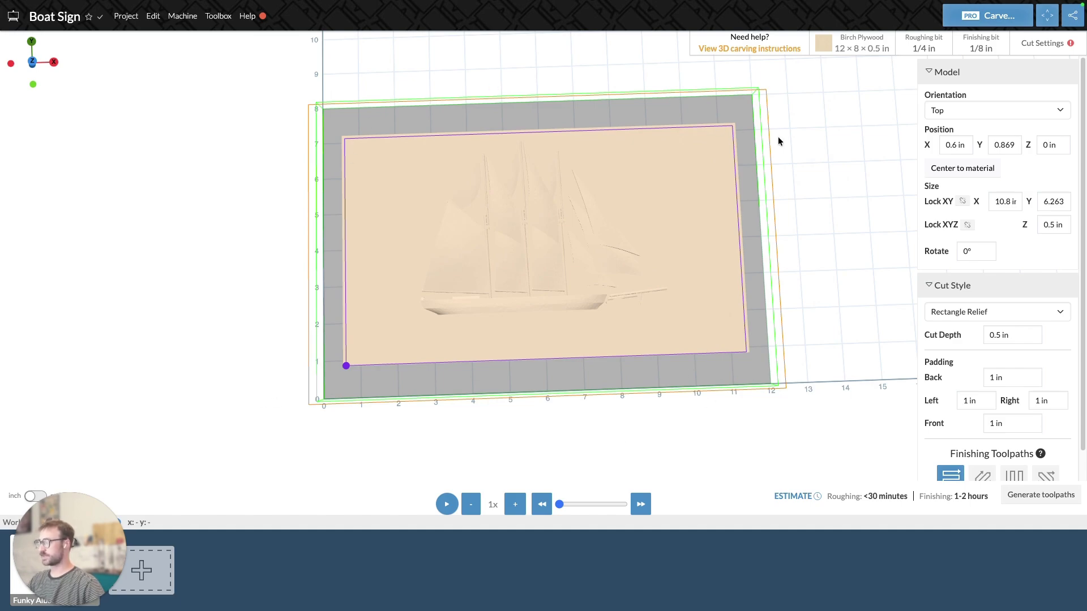
{"action": "left_click_drag", "start_coordinate": [720, 363], "coordinate": [697, 212]}
{"action": "left_click_drag", "start_coordinate": [327, 282], "coordinate": [309, 298]}
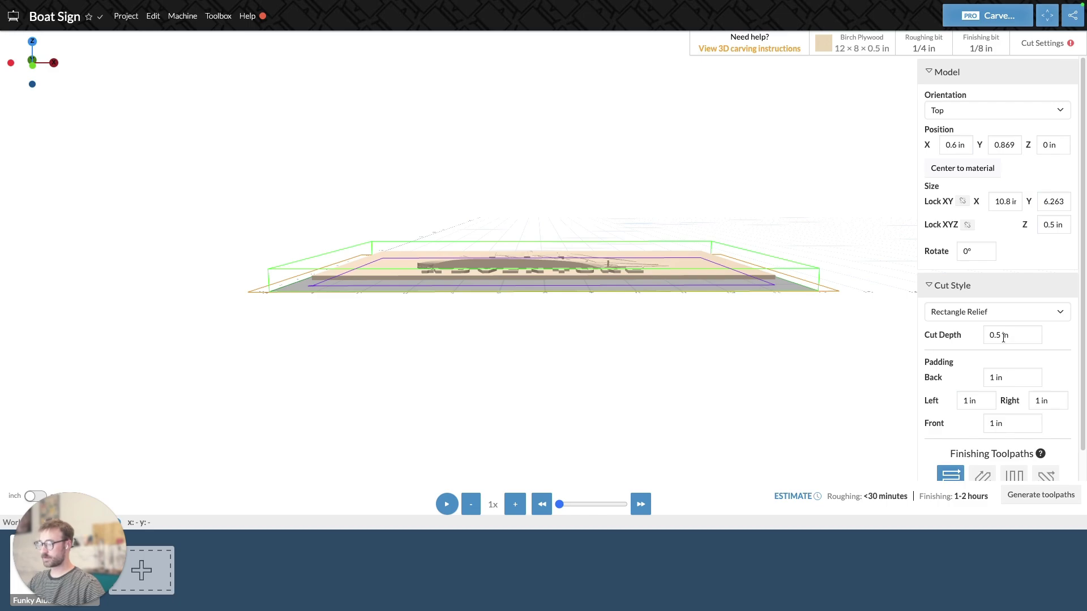
{"action": "left_click", "coordinate": [973, 333]}
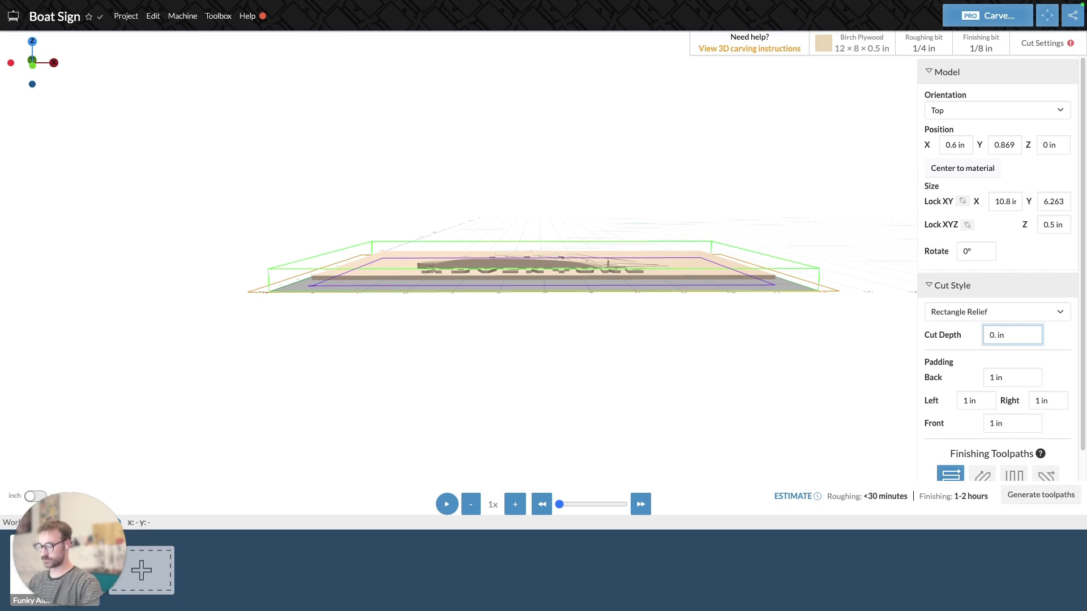
{"action": "type", "text": "2"}
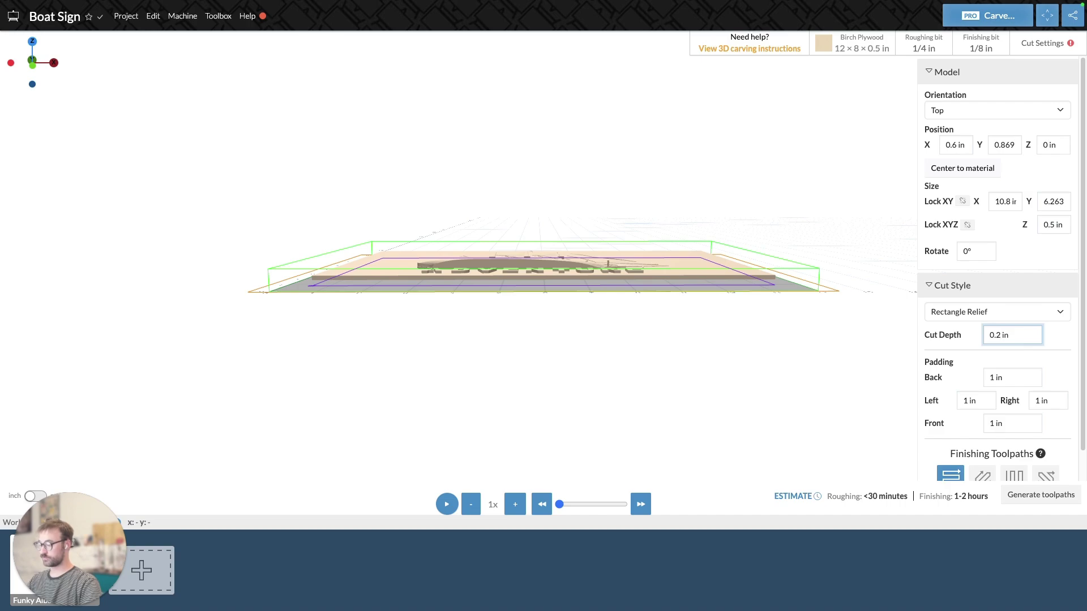
{"action": "type", "text": "5"}
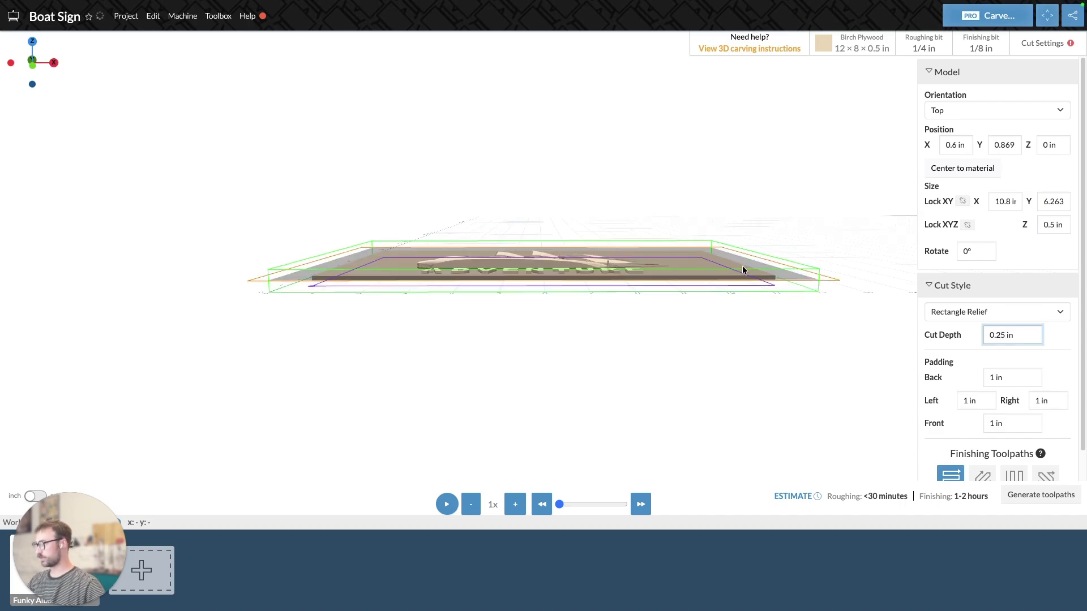
{"action": "left_click_drag", "start_coordinate": [745, 270], "coordinate": [679, 392]}
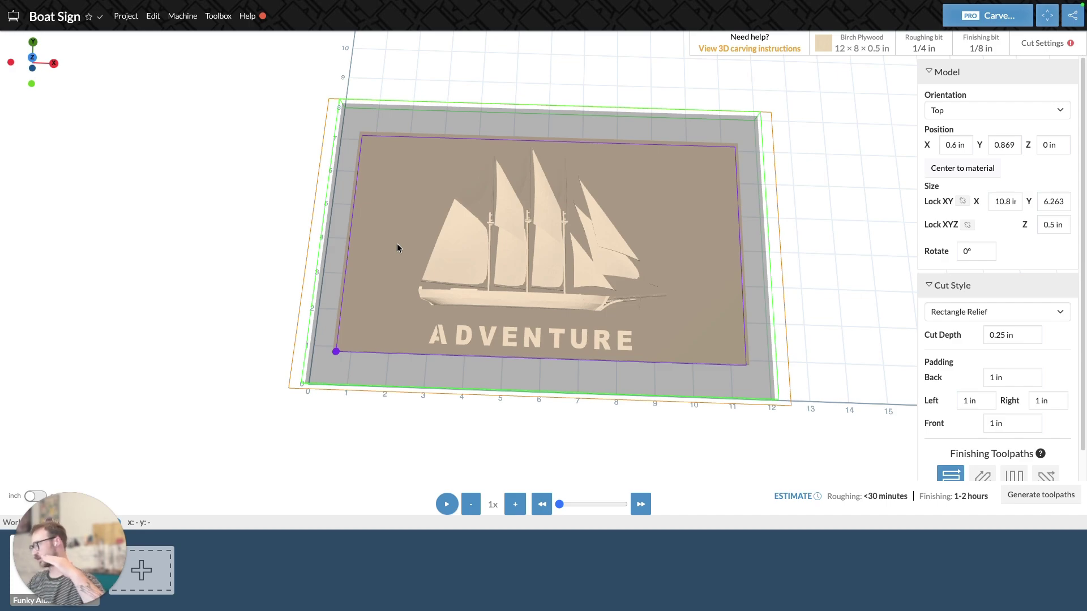
Step: Set the rectangle relief's cut depth to 0.3 in and check the depth within the material from the side
{"action": "left_click", "coordinate": [1006, 334]}
{"action": "key", "text": "BackSpace"}
{"action": "key", "text": "BackSpace"}
{"action": "type", "text": "3"}
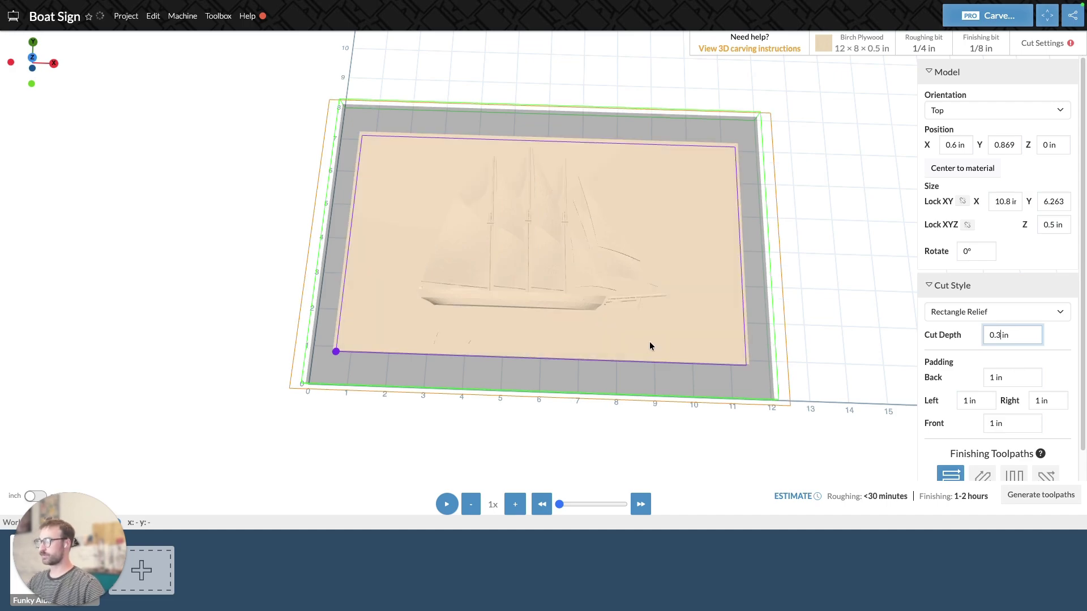
{"action": "left_click_drag", "start_coordinate": [650, 342], "coordinate": [674, 20]}
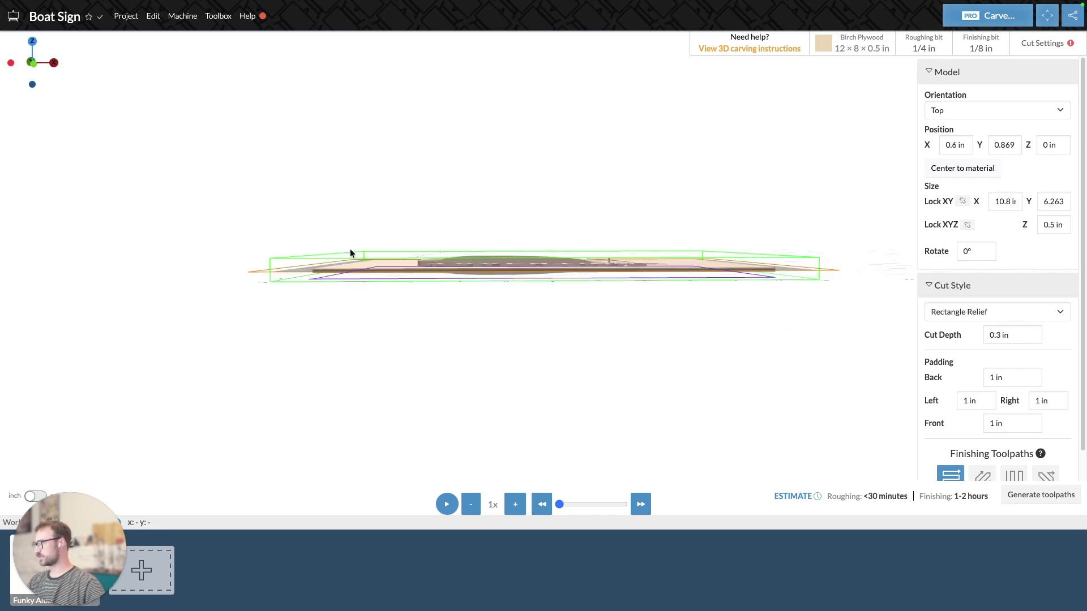
{"action": "left_click_drag", "start_coordinate": [350, 249], "coordinate": [667, 270]}
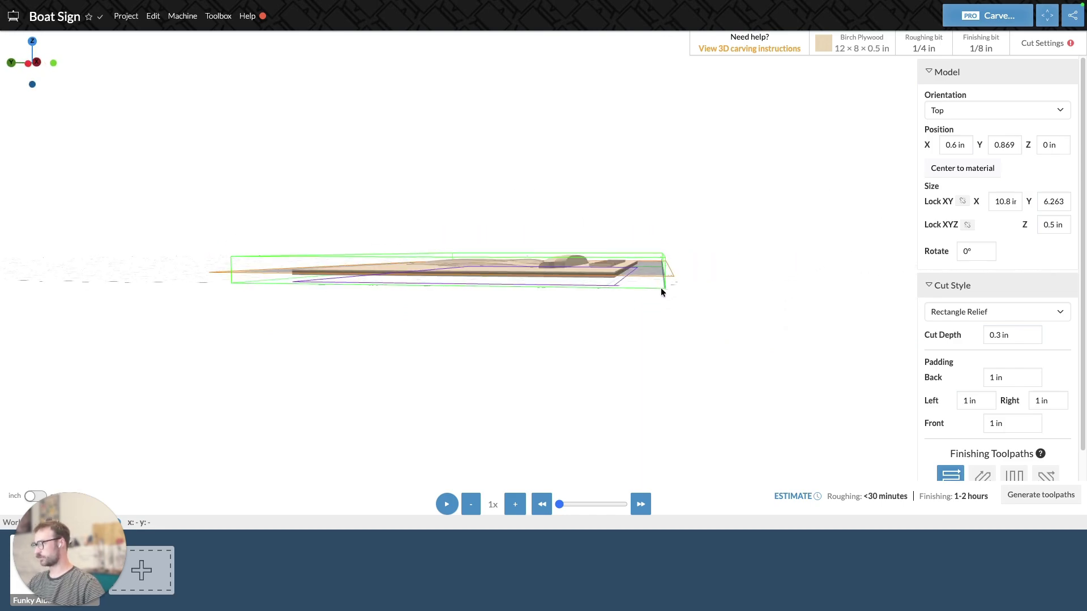
{"action": "left_click_drag", "start_coordinate": [708, 260], "coordinate": [636, 402]}
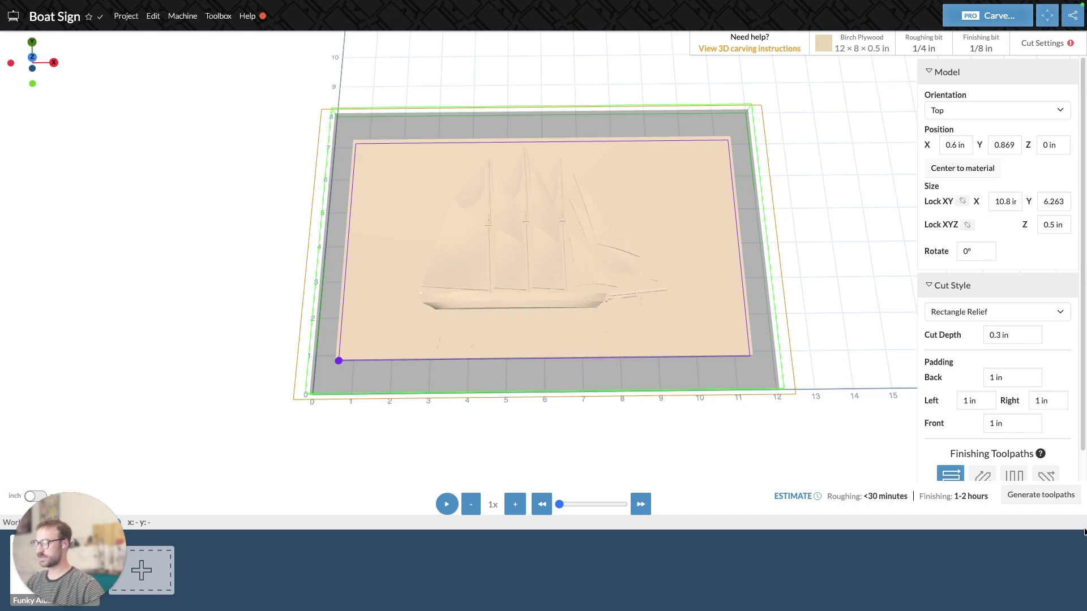
Step: Generate the toolpaths for the rectangle relief and simulate the finishing pass through to its end
{"action": "left_click", "coordinate": [1040, 495]}
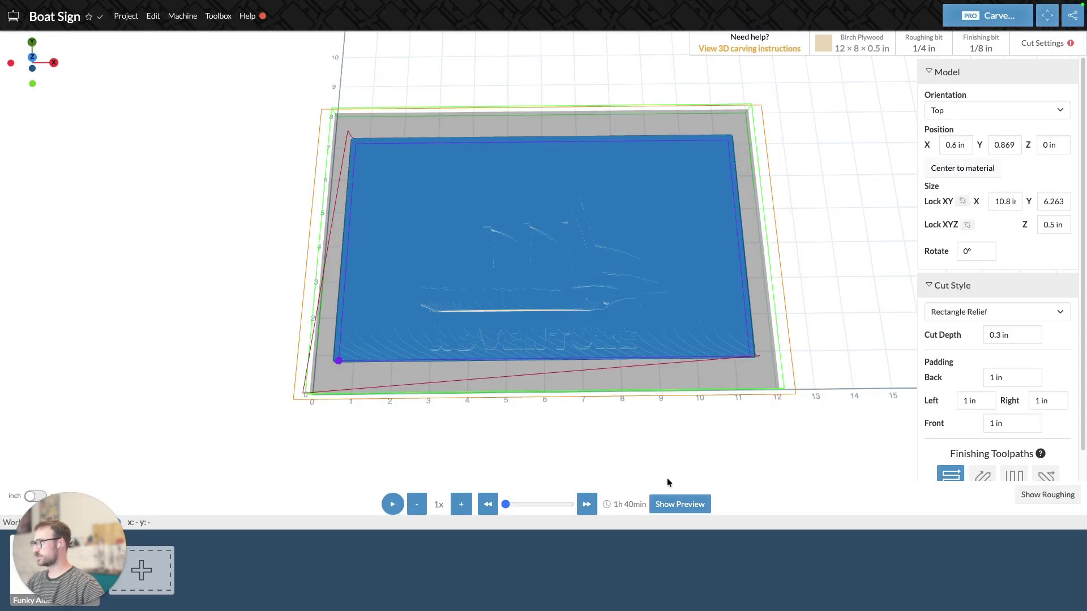
{"action": "left_click_drag", "start_coordinate": [658, 414], "coordinate": [687, 512]}
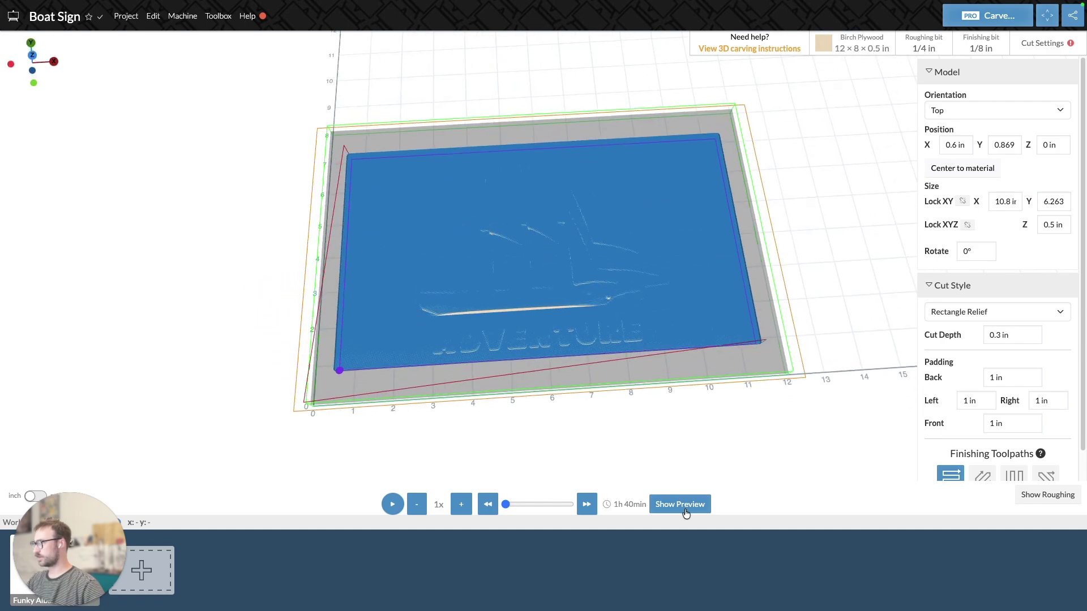
{"action": "left_click", "coordinate": [392, 505]}
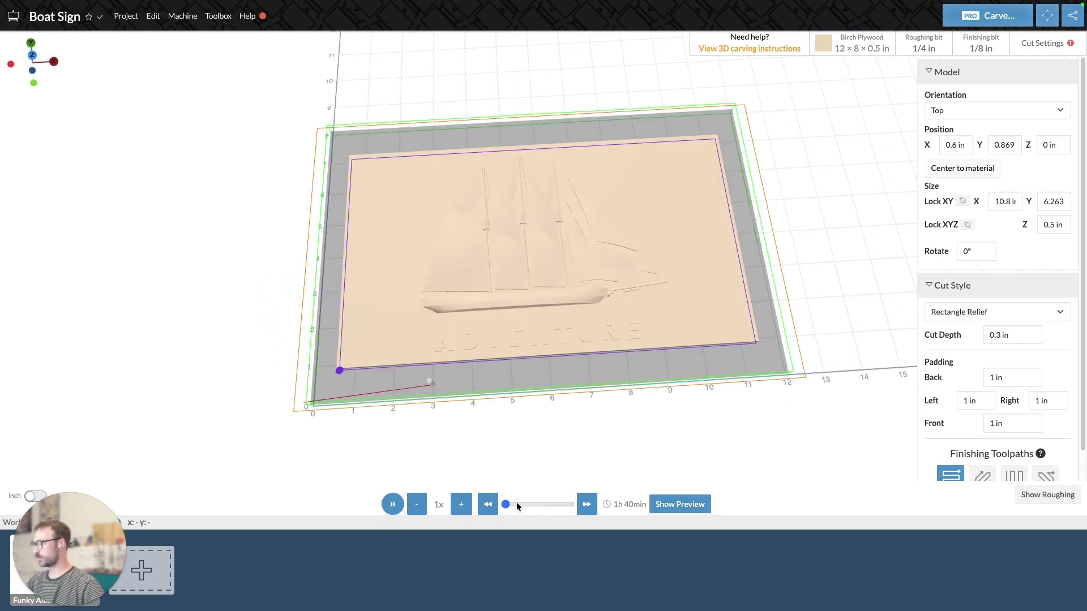
{"action": "left_click_drag", "start_coordinate": [515, 506], "coordinate": [563, 495]}
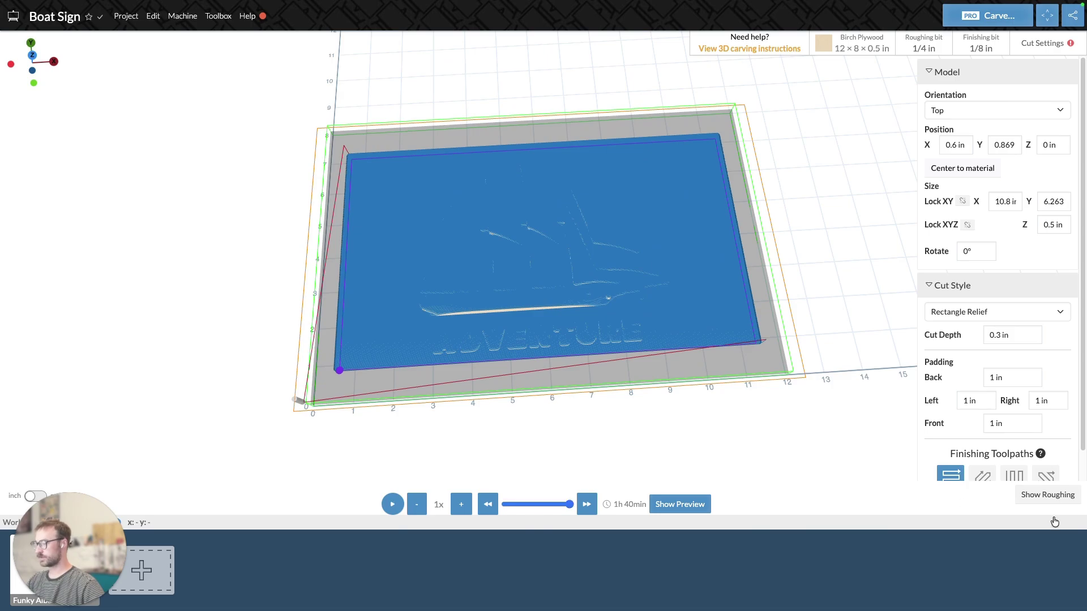
Step: Show the roughing toolpaths for the rectangle relief and simulate the pass through to its end
{"action": "left_click", "coordinate": [1047, 495]}
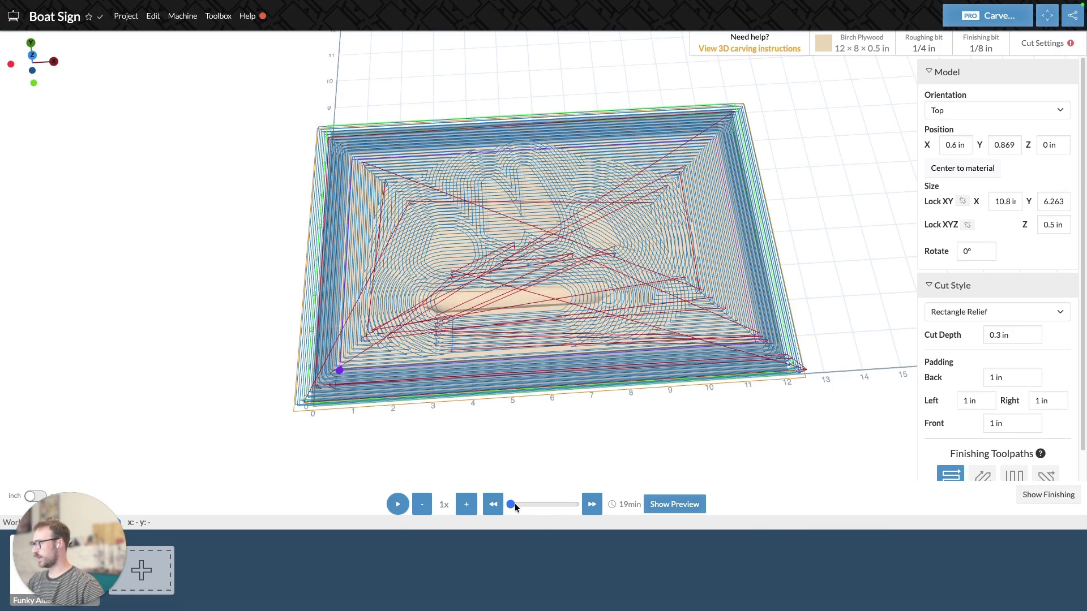
{"action": "left_click_drag", "start_coordinate": [516, 506], "coordinate": [583, 502]}
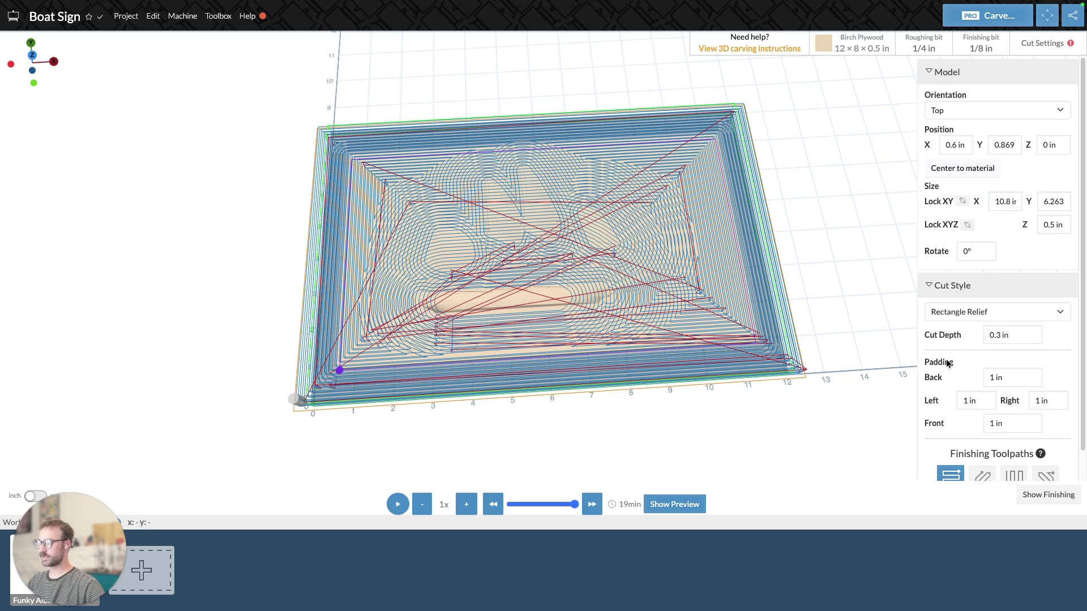
Step: Set the rectangle relief's back and left padding to 0.4 in each
{"action": "scroll", "coordinate": [948, 363], "scroll_direction": "down", "scroll_amount": 1}
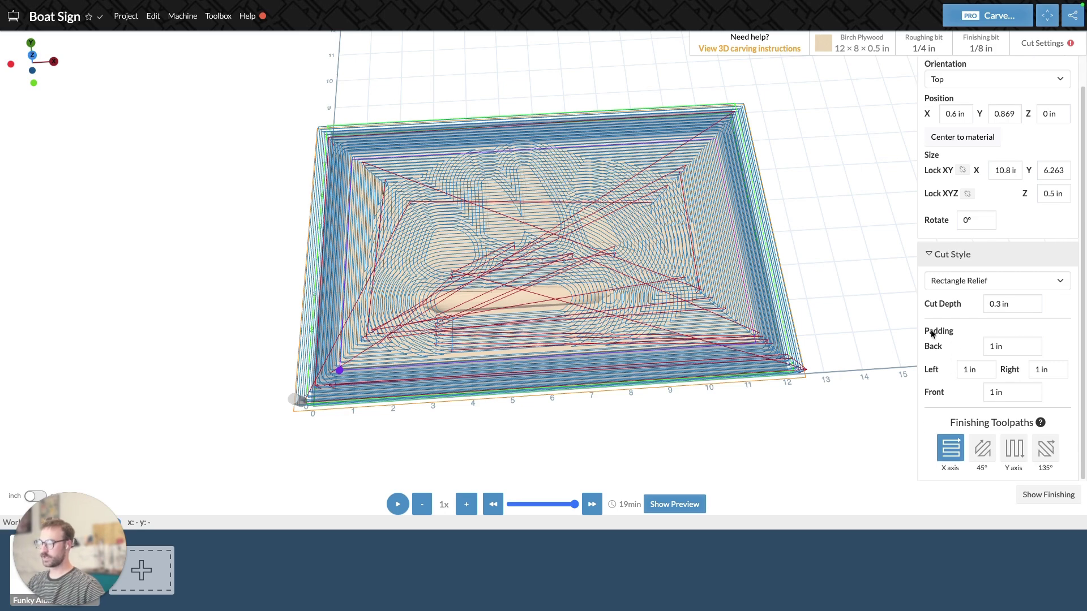
{"action": "left_click", "coordinate": [995, 347]}
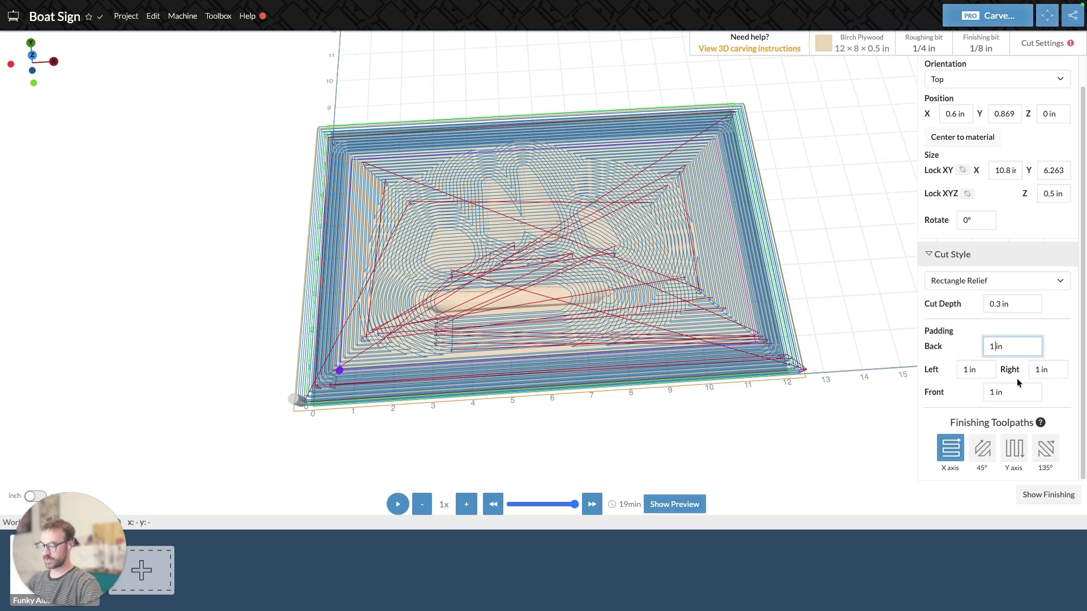
{"action": "type", "text": "0.4"}
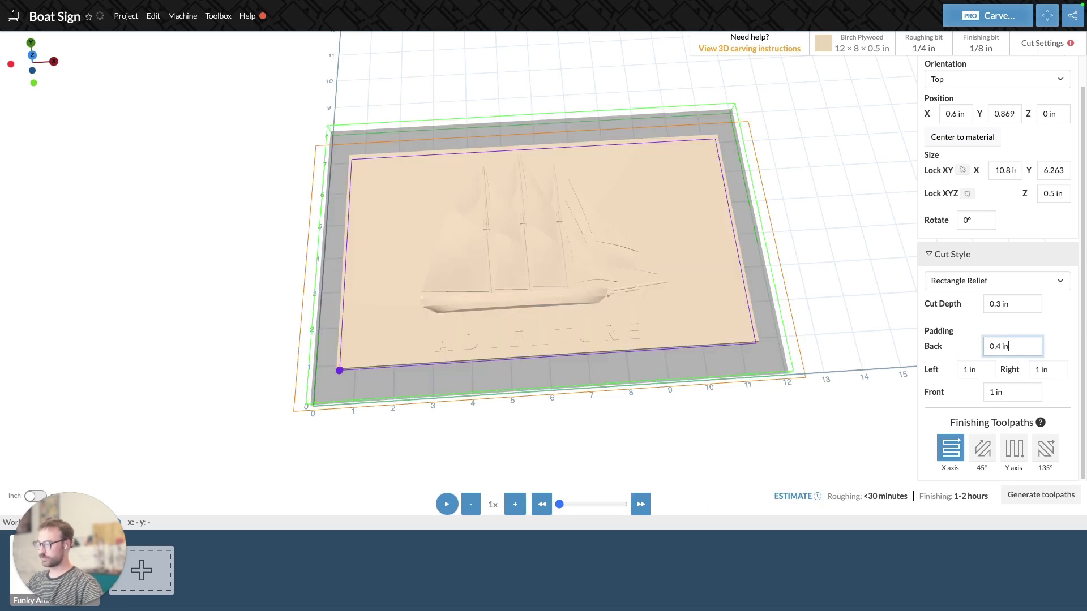
{"action": "left_click", "coordinate": [967, 369]}
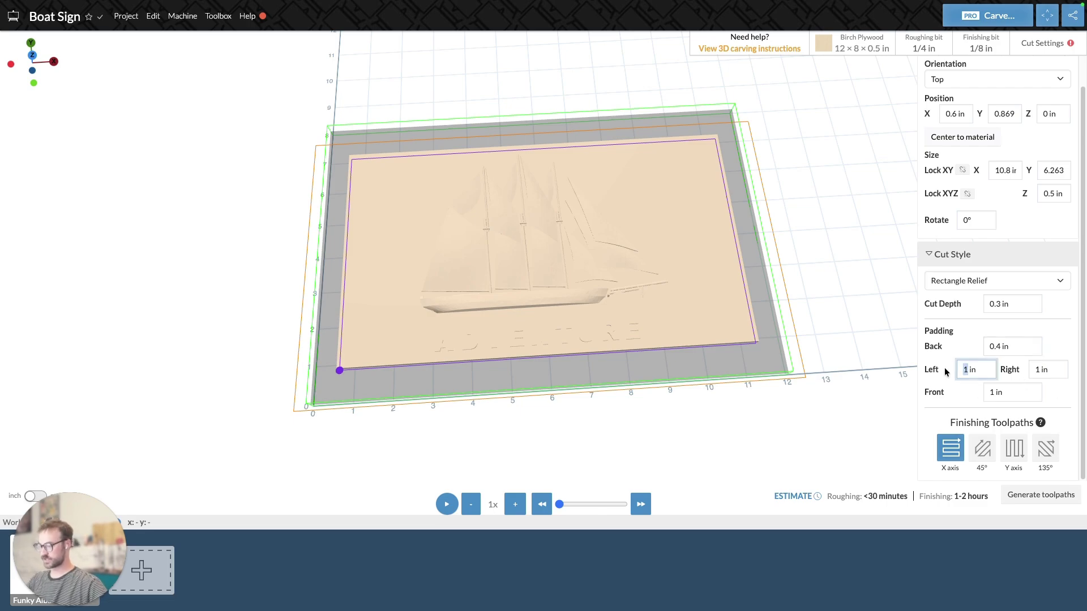
{"action": "key", "text": "BackSpace"}
{"action": "type", "text": "0.4"}
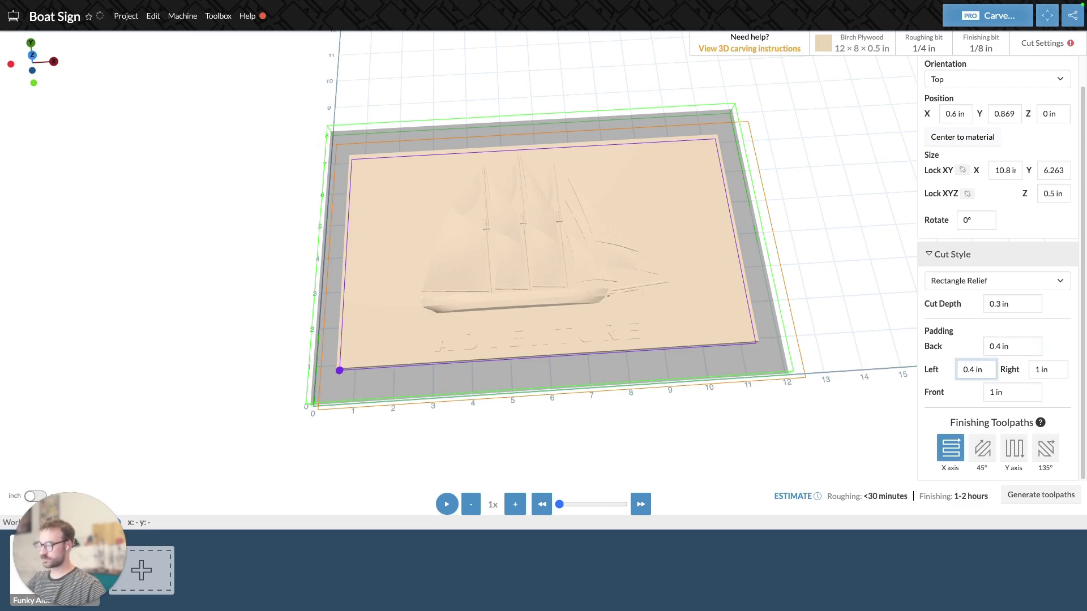
Step: Set the rectangle relief's right and front padding to 0.4 in each and check the relief boundary around the model
{"action": "left_click", "coordinate": [1042, 369]}
{"action": "key", "text": "BackSpace"}
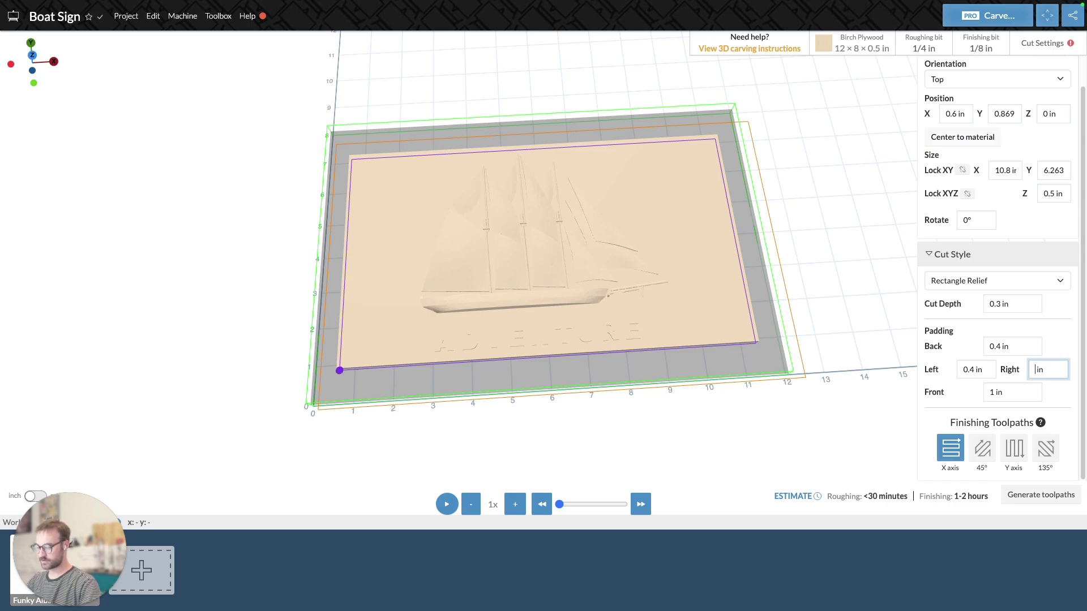
{"action": "type", "text": "0.4"}
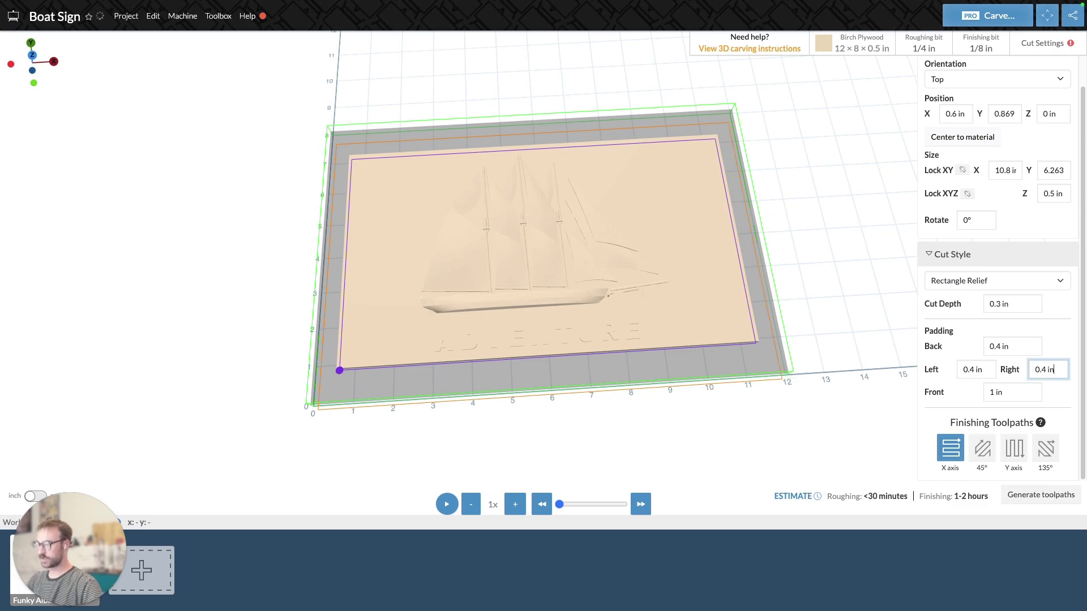
{"action": "left_click", "coordinate": [993, 392]}
{"action": "key", "text": "BackSpace"}
{"action": "type", "text": "0.4"}
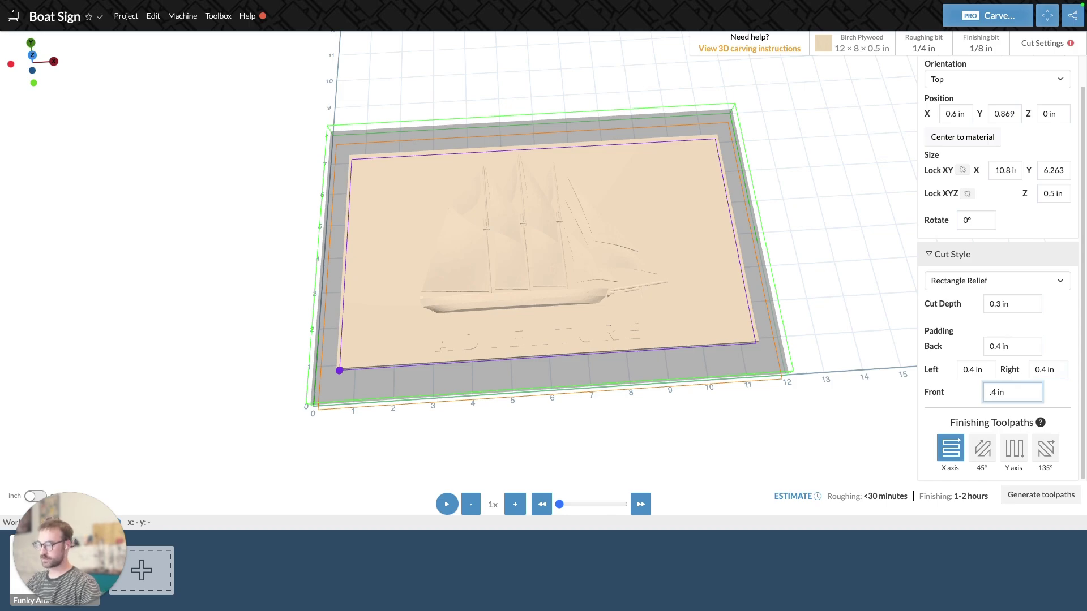
{"action": "left_click_drag", "start_coordinate": [559, 223], "coordinate": [559, 290]}
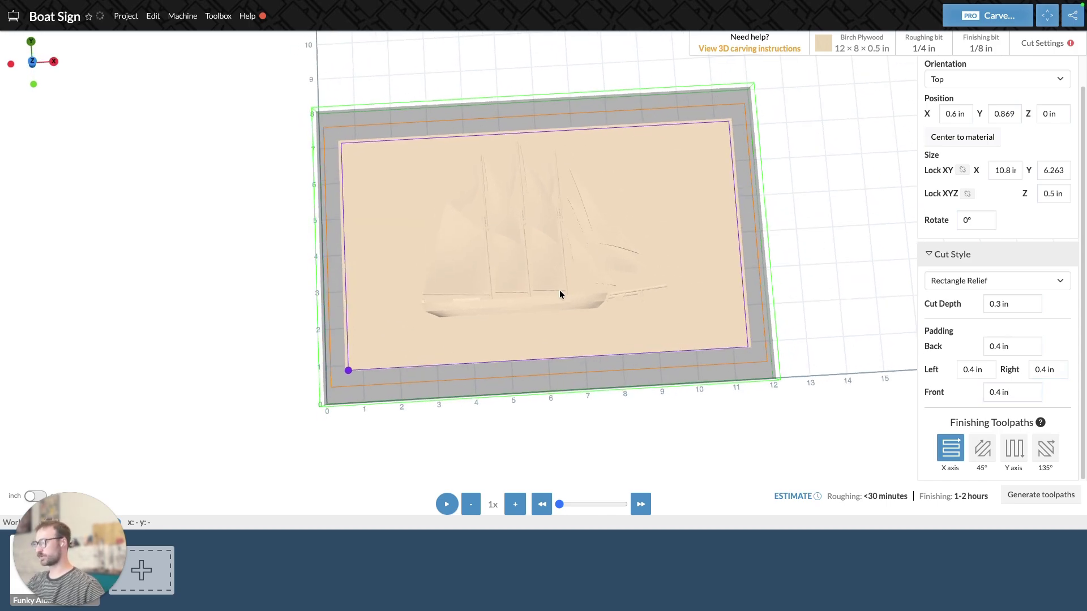
Step: Generate the toolpaths with the reduced padding and inspect both the roughing and finishing passes
{"action": "left_click", "coordinate": [1040, 495]}
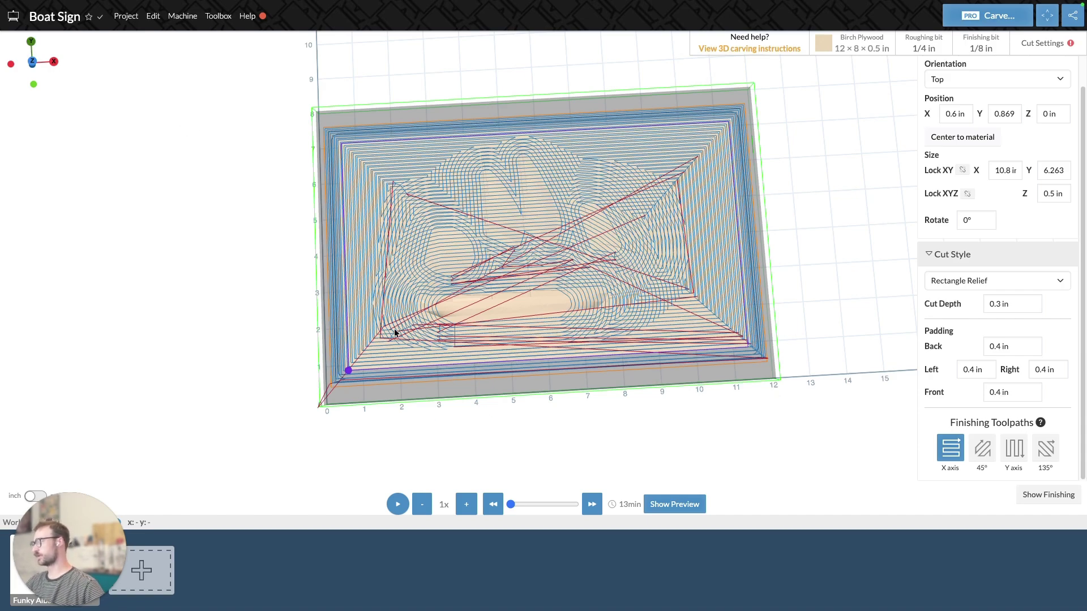
{"action": "left_click_drag", "start_coordinate": [326, 97], "coordinate": [573, 159]}
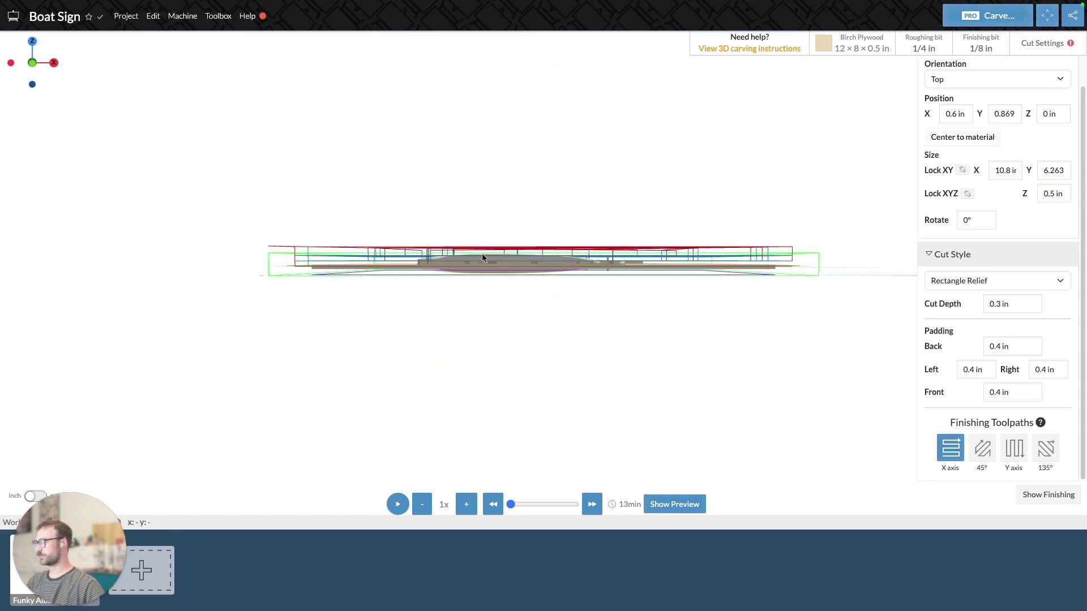
{"action": "left_click_drag", "start_coordinate": [482, 258], "coordinate": [686, 392]}
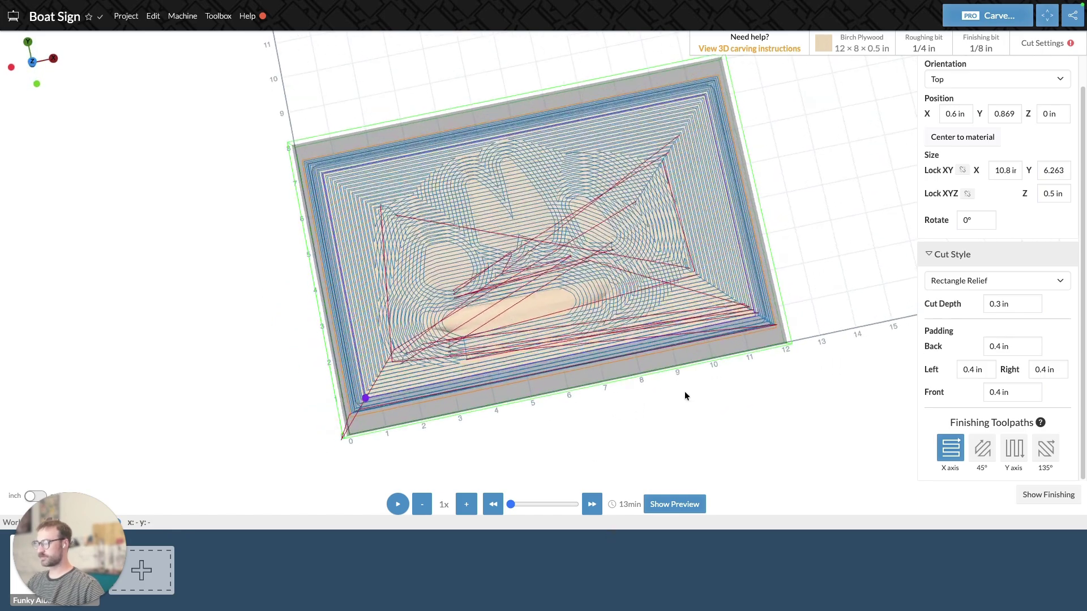
{"action": "left_click", "coordinate": [1047, 502]}
{"action": "left_click_drag", "start_coordinate": [479, 230], "coordinate": [554, 236]}
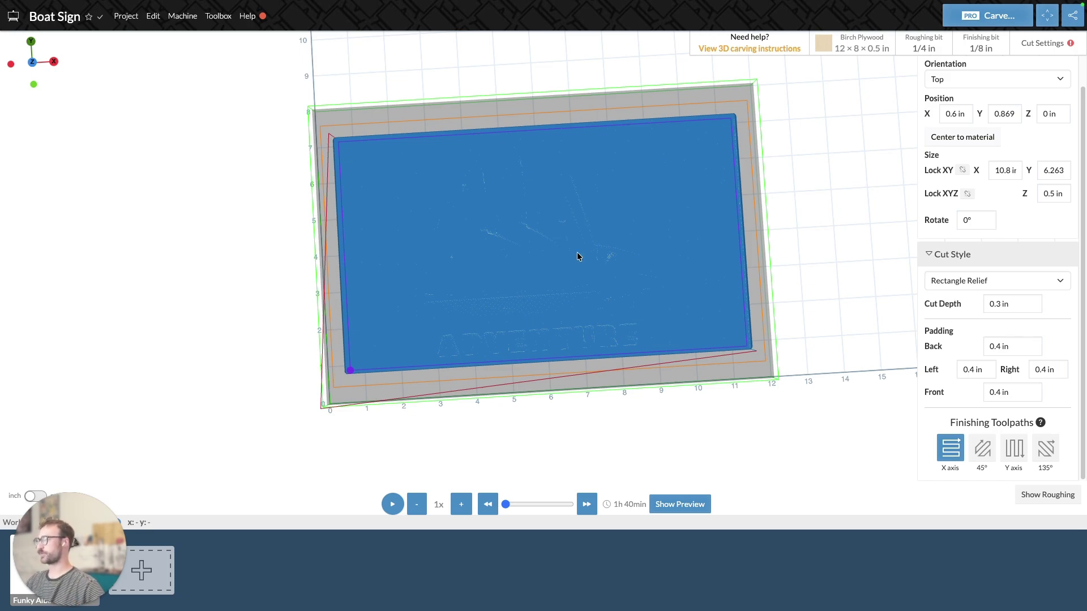
{"action": "left_click", "coordinate": [1057, 501]}
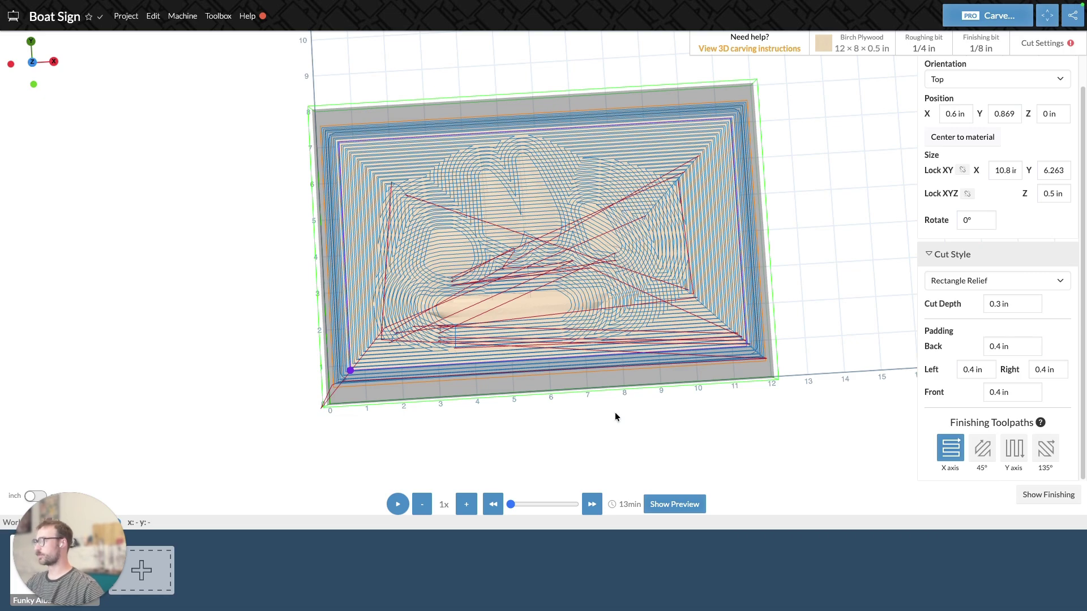
{"action": "left_click_drag", "start_coordinate": [703, 401], "coordinate": [719, 400]}
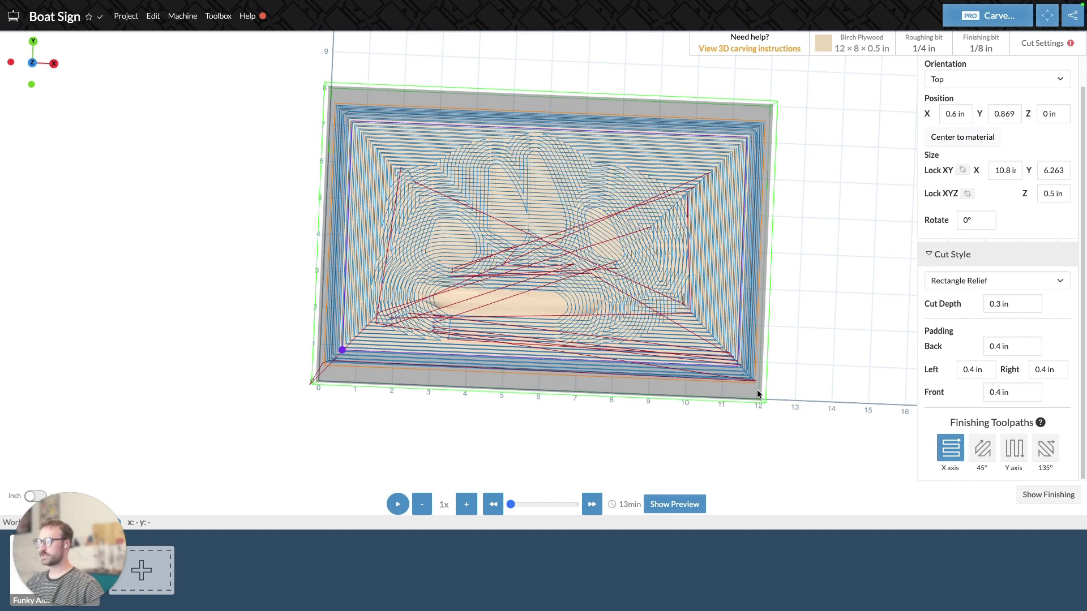
Step: Change the cut style to Model Boundary Relief and inspect the model within the material from the side
{"action": "left_click", "coordinate": [963, 285]}
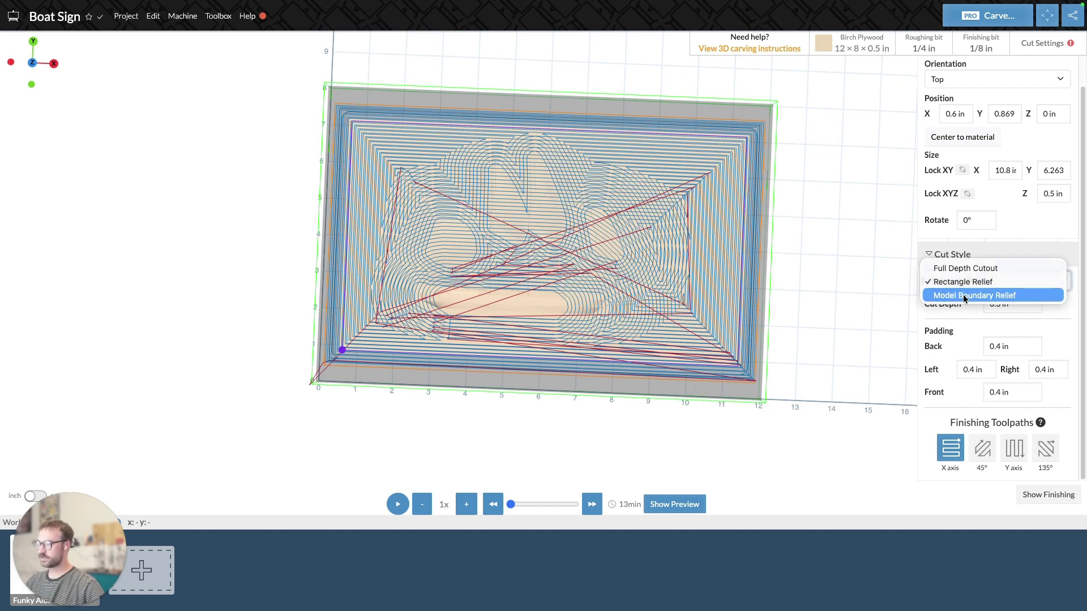
{"action": "left_click", "coordinate": [965, 295]}
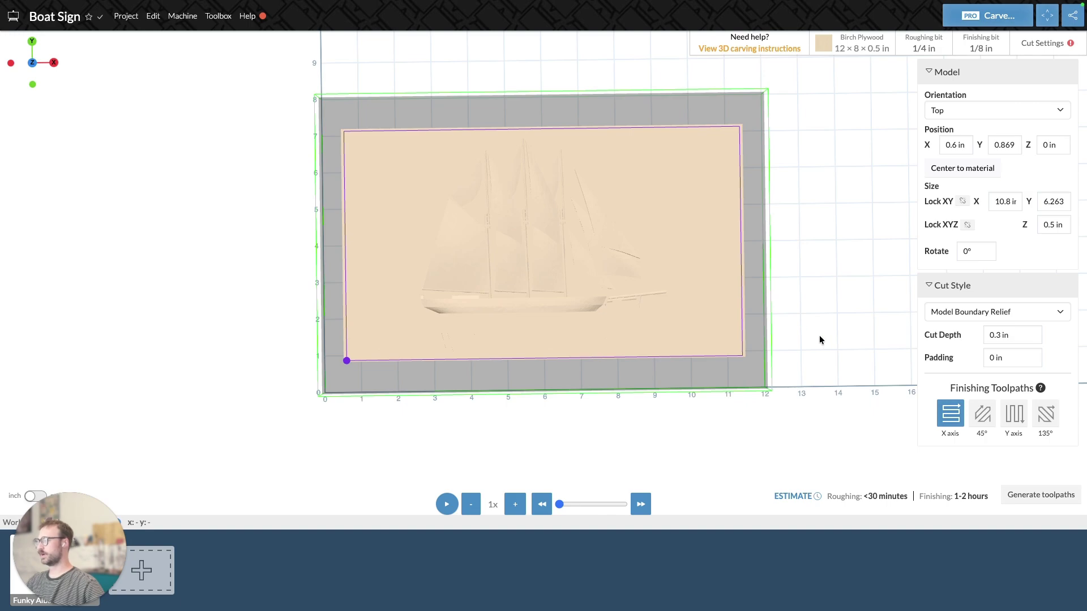
{"action": "left_click_drag", "start_coordinate": [820, 340], "coordinate": [817, 114]}
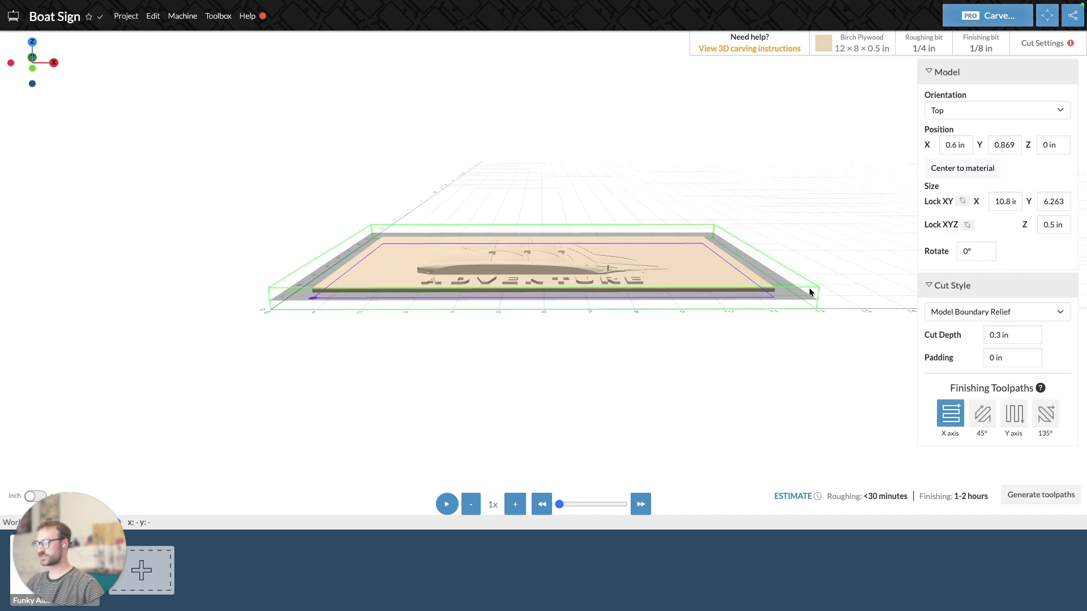
{"action": "left_click_drag", "start_coordinate": [696, 298], "coordinate": [697, 336]}
Step: Generate the toolpaths for the model boundary relief and compare its finishing and roughing passes
{"action": "left_click", "coordinate": [1041, 495]}
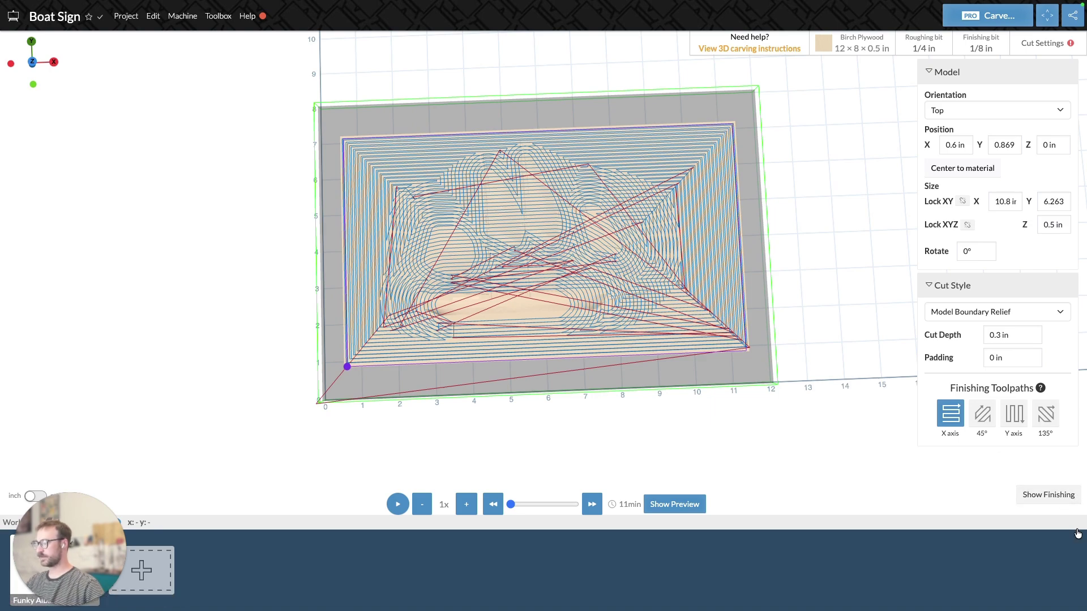
{"action": "left_click", "coordinate": [1049, 495]}
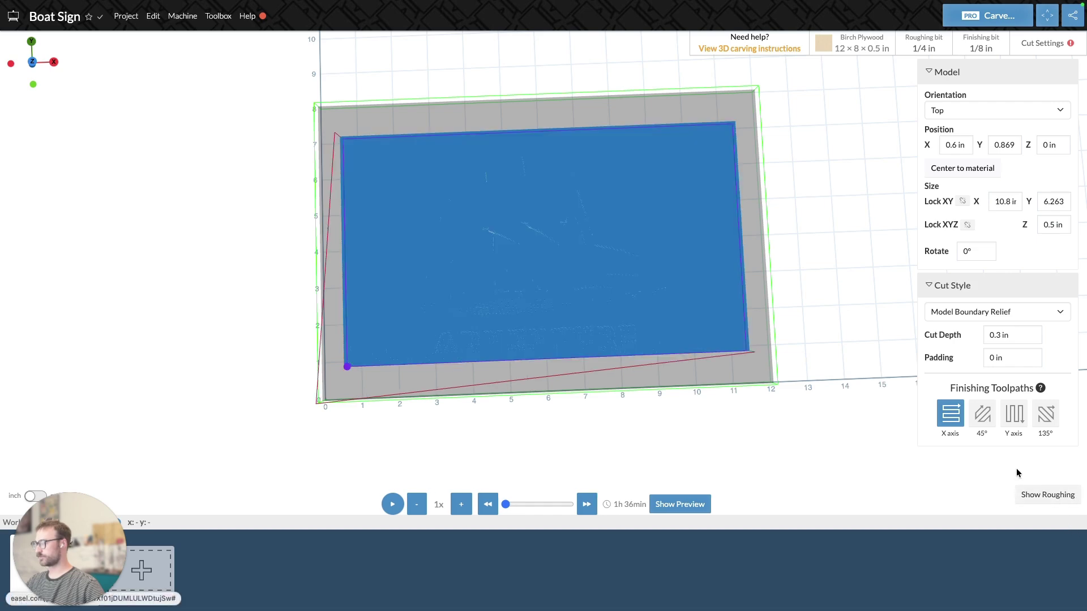
{"action": "left_click_drag", "start_coordinate": [596, 306], "coordinate": [598, 278]}
{"action": "left_click", "coordinate": [1063, 501]}
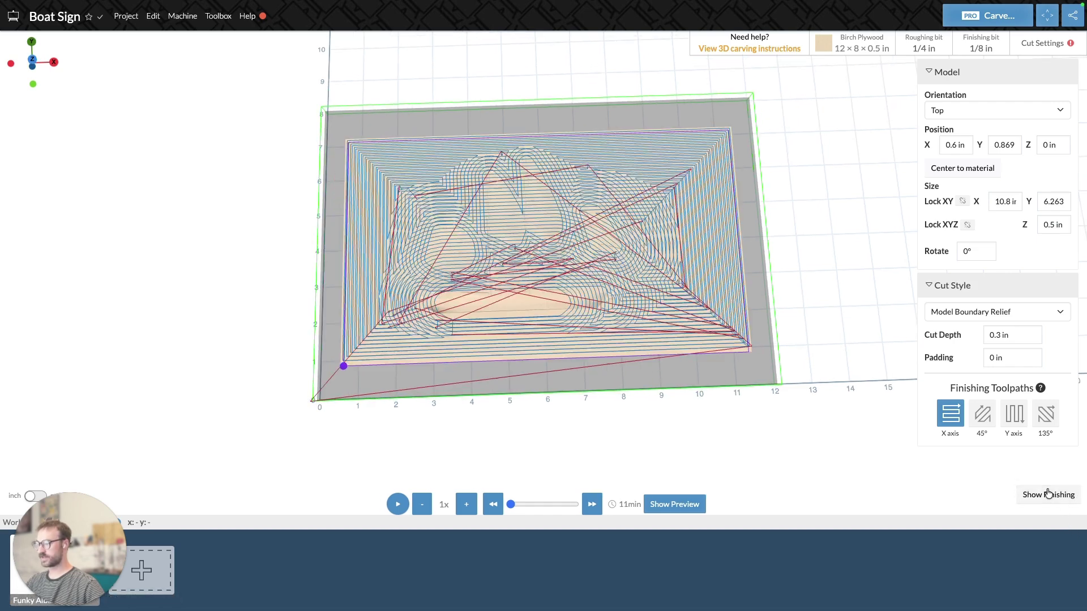
{"action": "left_click", "coordinate": [994, 359]}
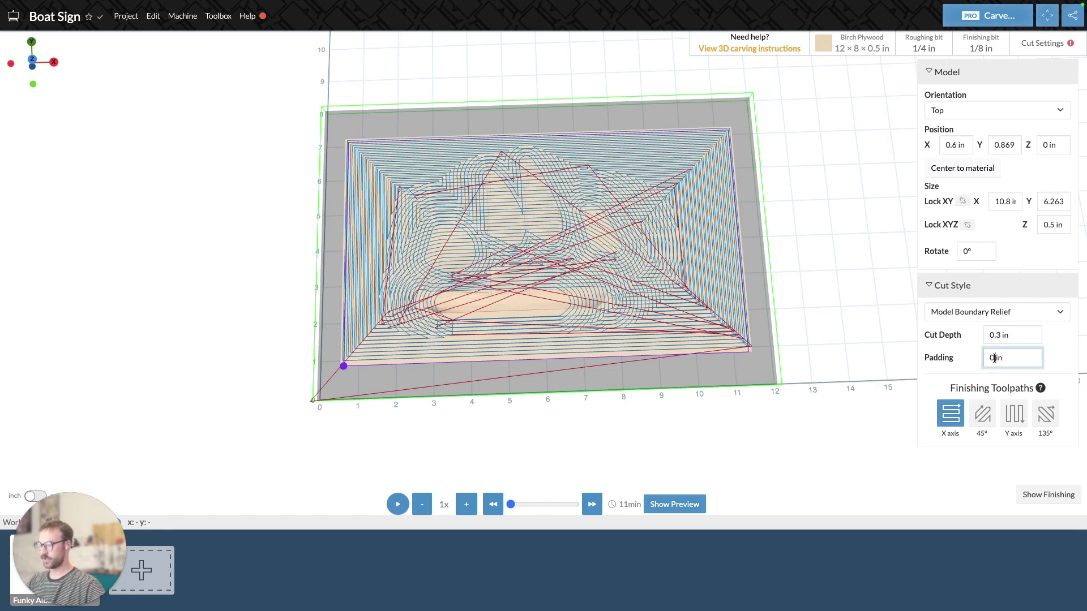
{"action": "type", "text": ".4"}
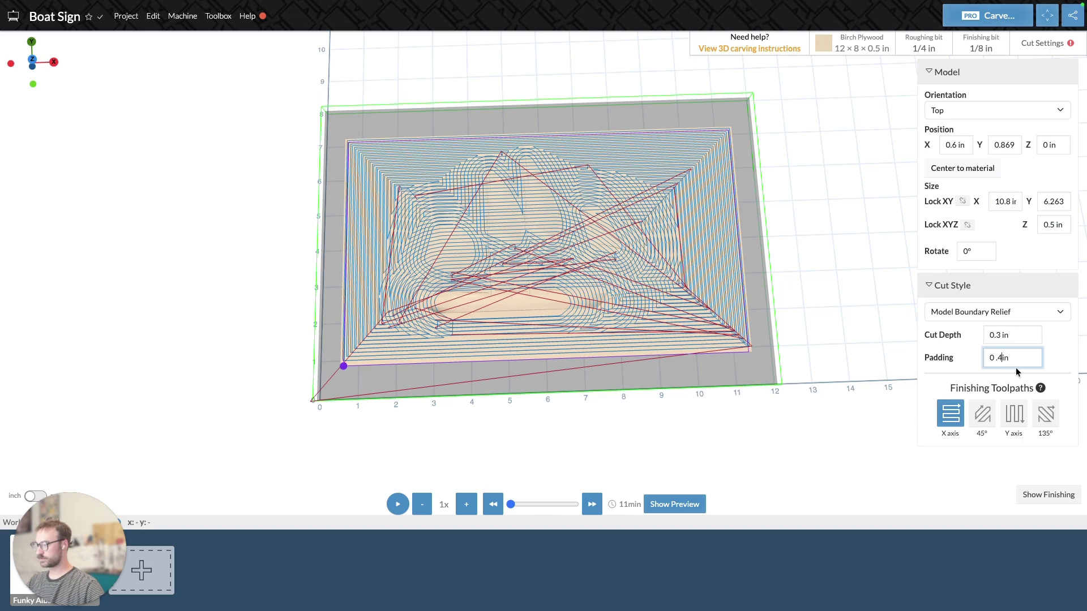
{"action": "key", "text": "BackSpace"}
{"action": "key", "text": "BackSpace"}
{"action": "left_click", "coordinate": [839, 435]}
Step: Set the model boundary relief's padding to 0.3 in, generate the toolpaths and inspect the roughing pass around the model
{"action": "left_click", "coordinate": [993, 359]}
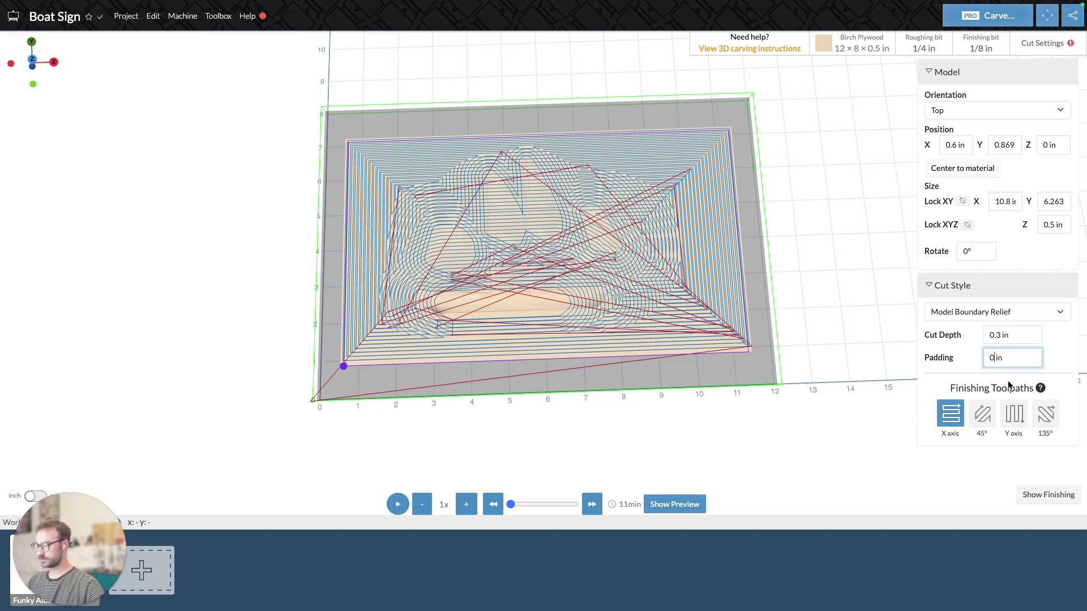
{"action": "type", "text": ".3"}
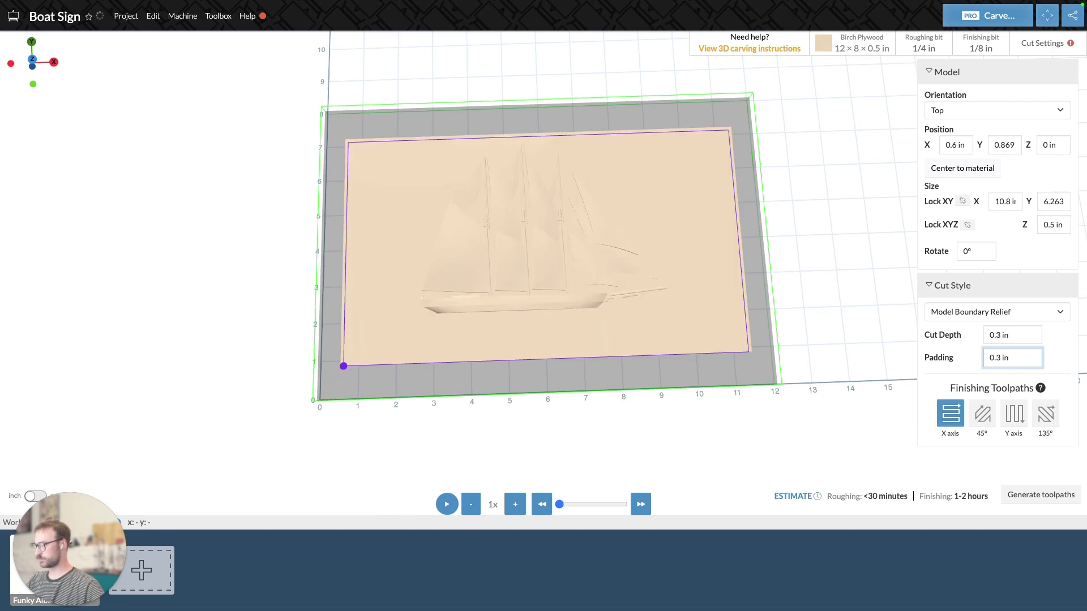
{"action": "left_click", "coordinate": [1042, 494]}
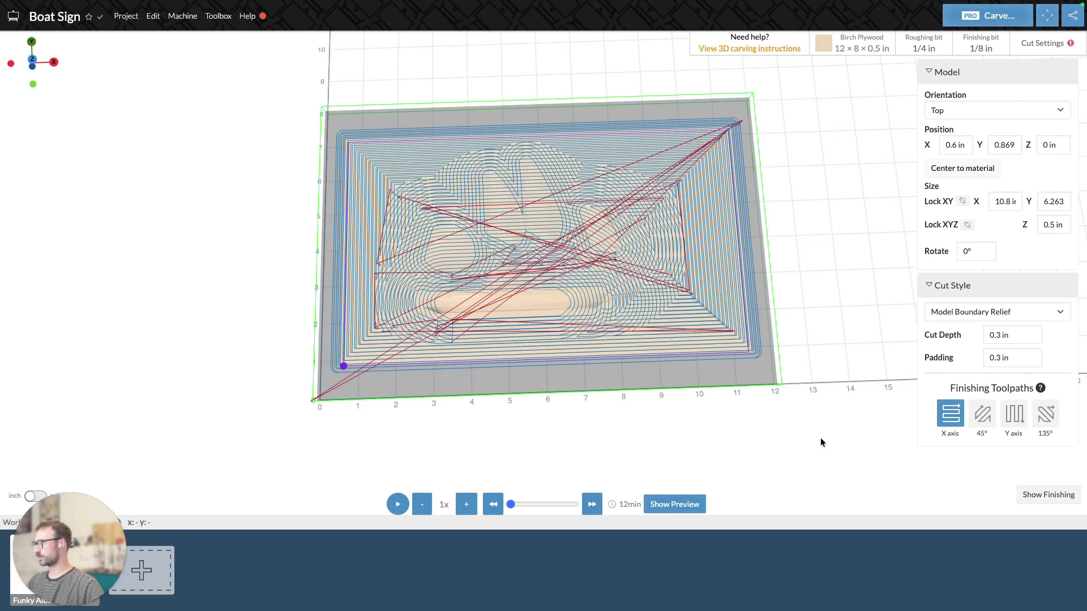
{"action": "left_click_drag", "start_coordinate": [963, 454], "coordinate": [735, 291]}
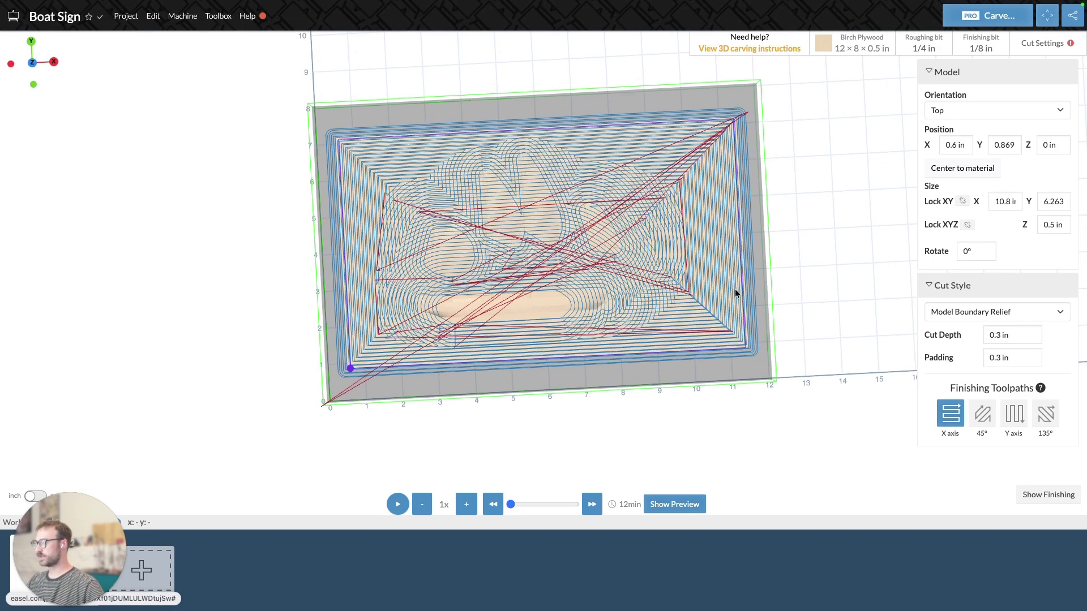